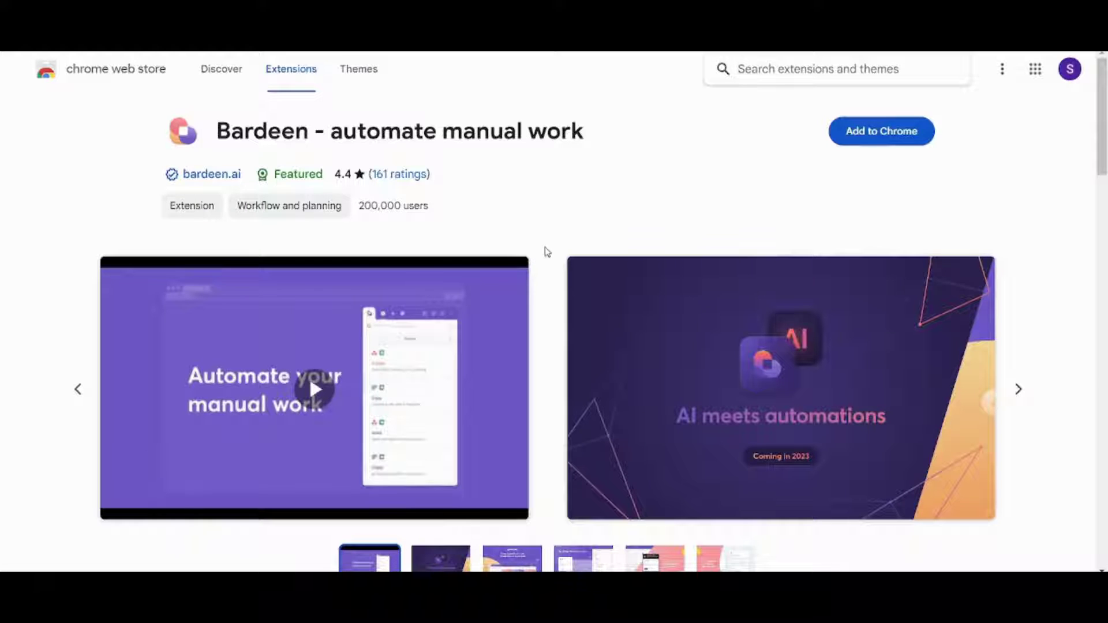
- Add the Bardeen extension to Chrome from its Web Store listing
click(926, 127)
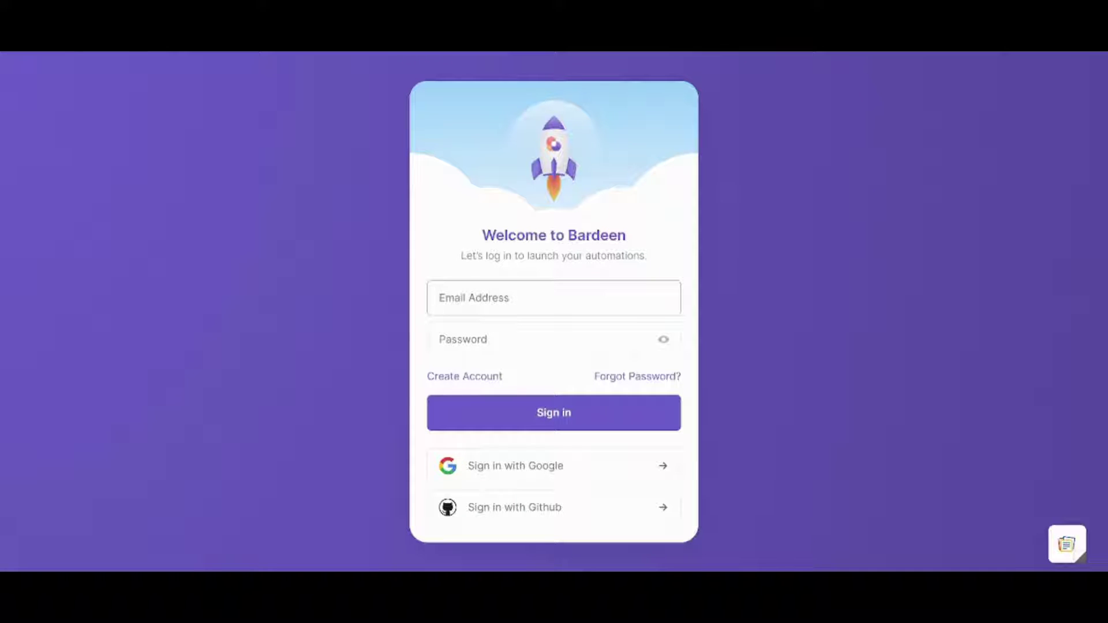
- Sign in to Bardeen through Google, picking the account in the account chooser
click(1033, 359)
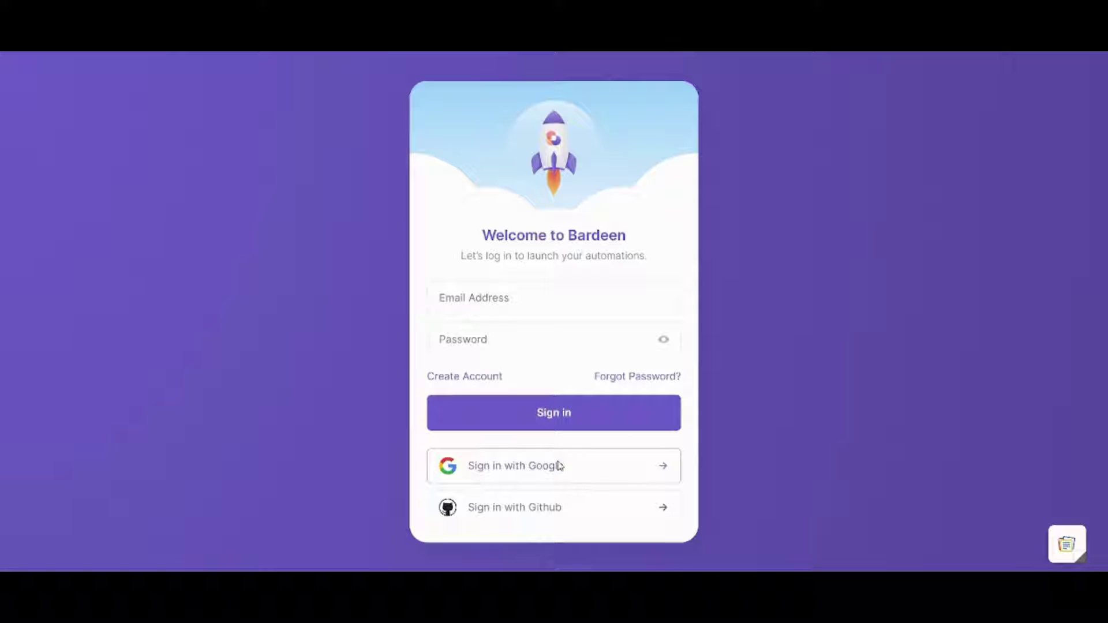
click(559, 465)
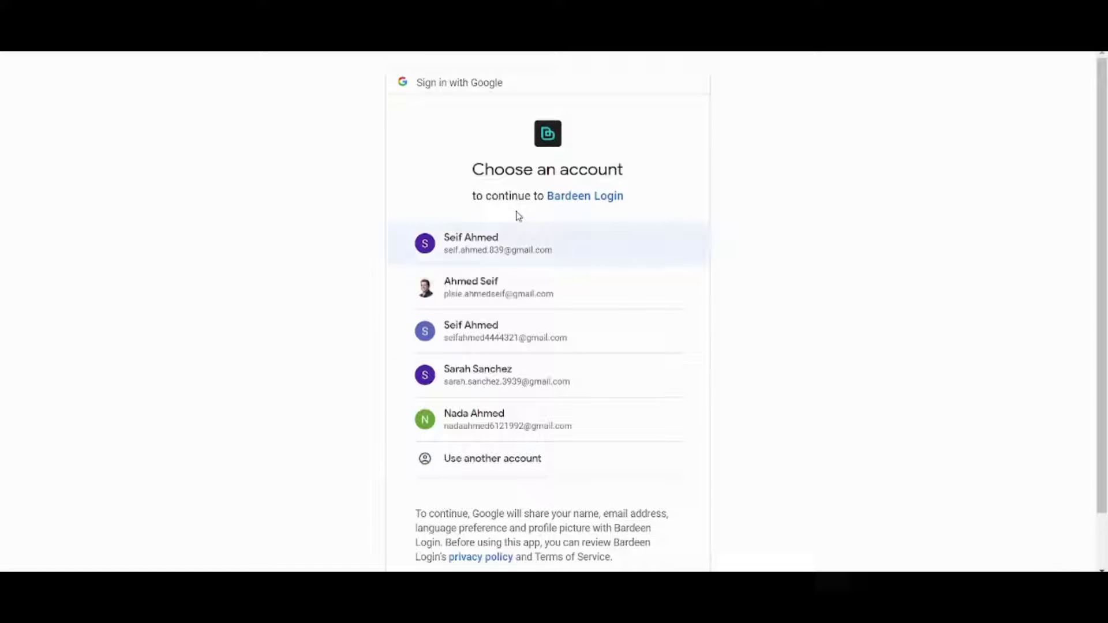
click(518, 237)
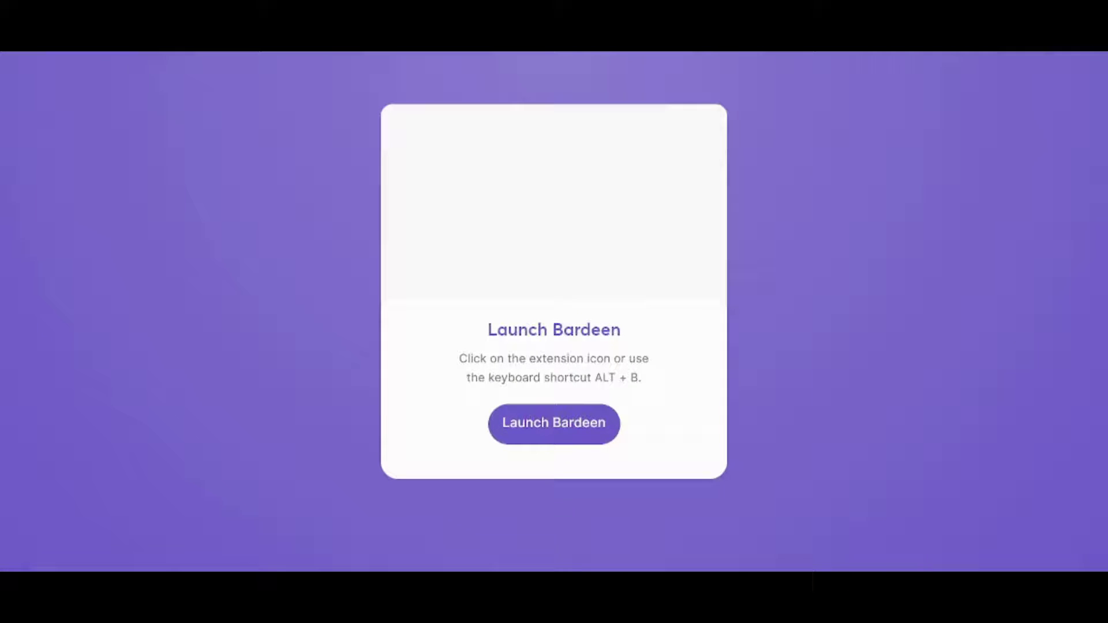
- Launch Bardeen with Alt+B, dismiss the pinning tip, and confirm all automation use-cases
click(541, 436)
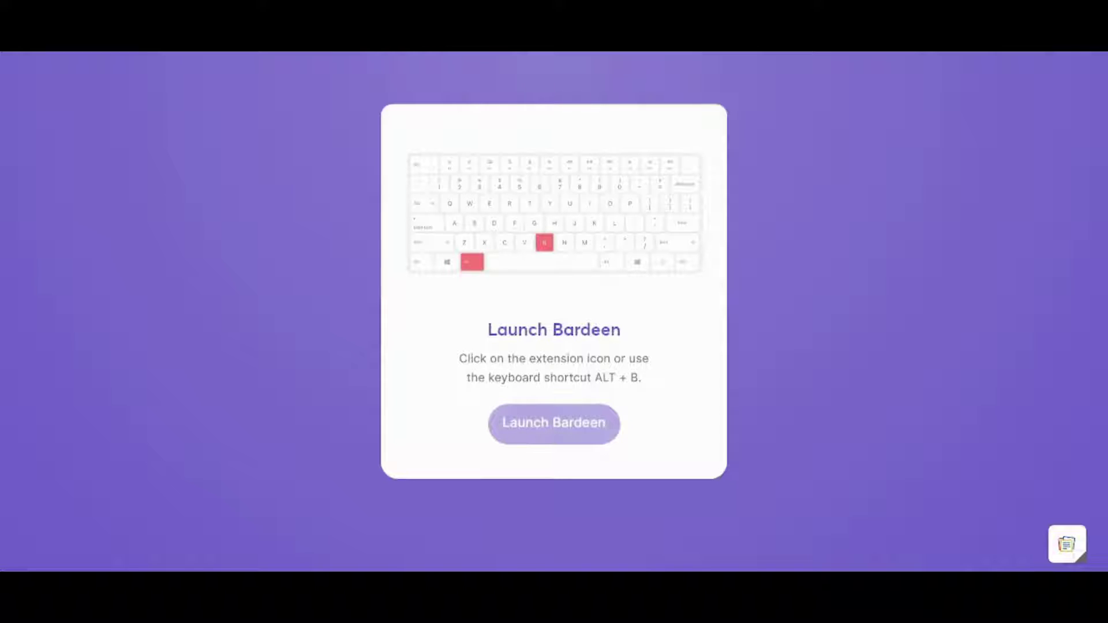
key(alt+b)
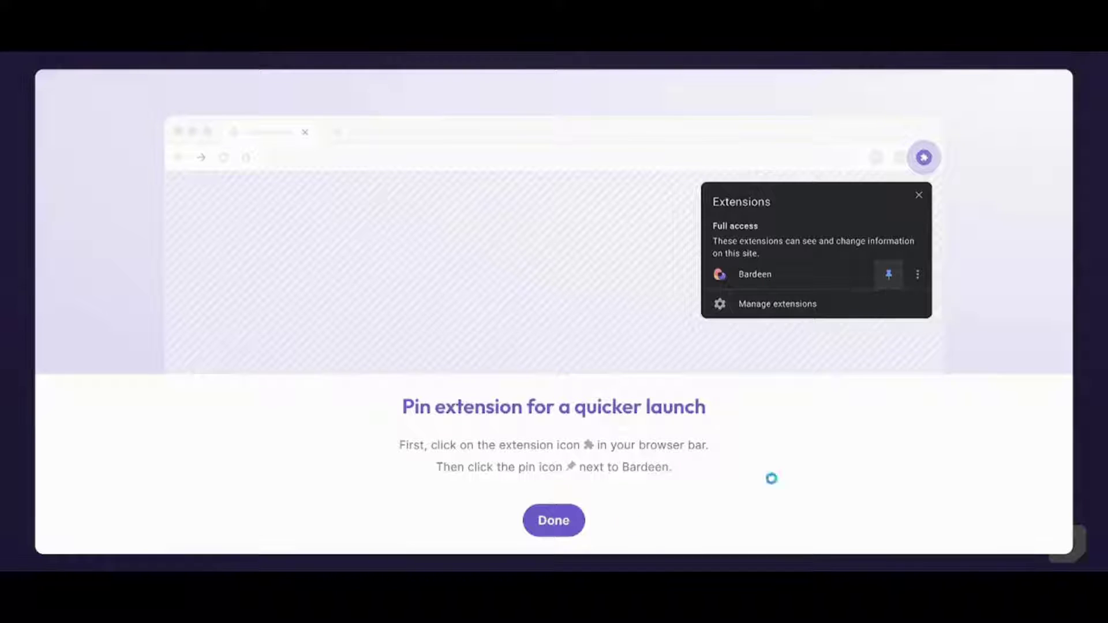
click(568, 519)
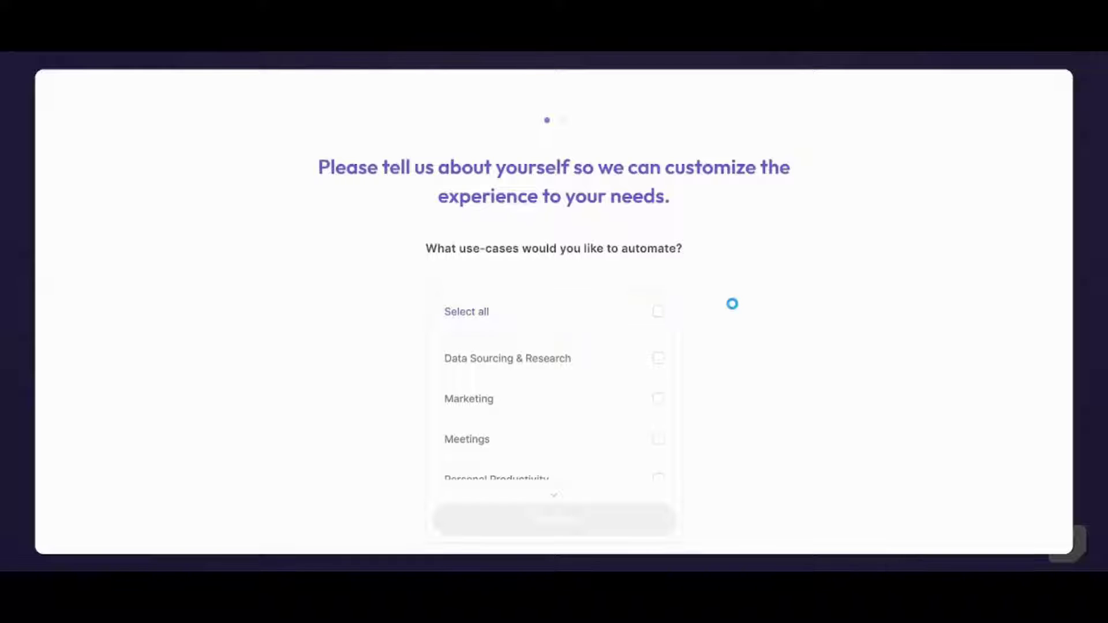
click(669, 311)
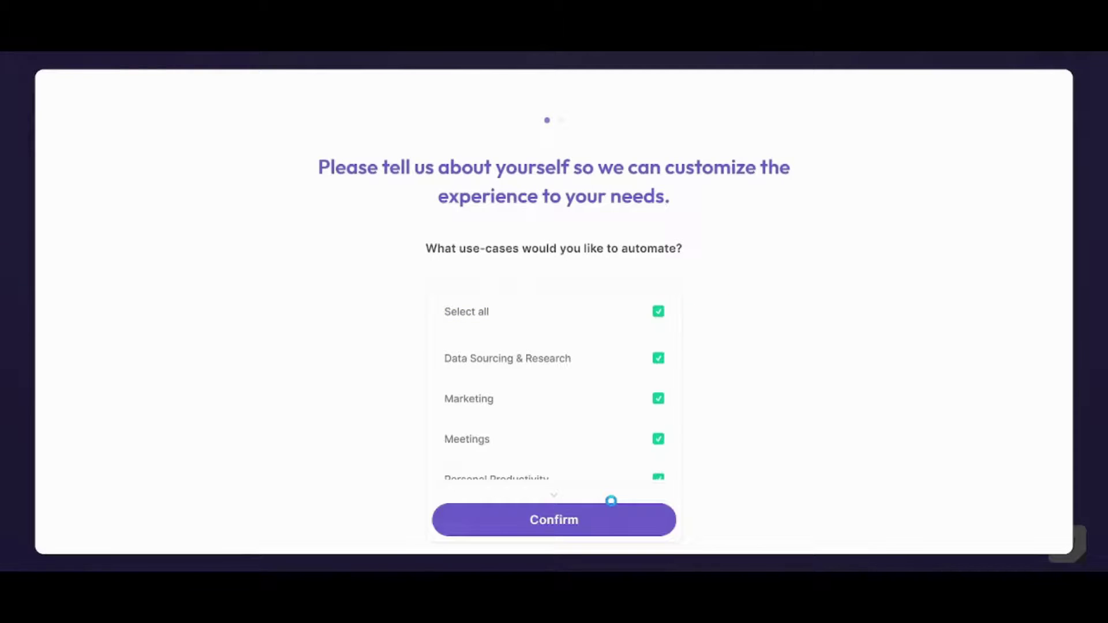
click(574, 521)
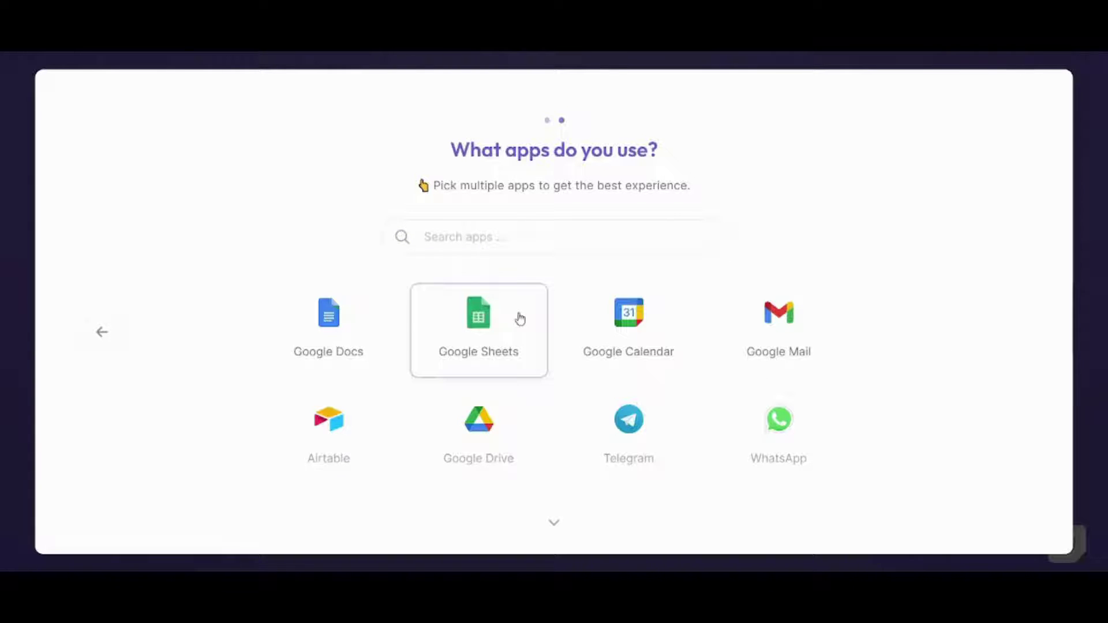
- Select the Google Sheets and Google Mail app cards and complete the onboarding survey
click(470, 350)
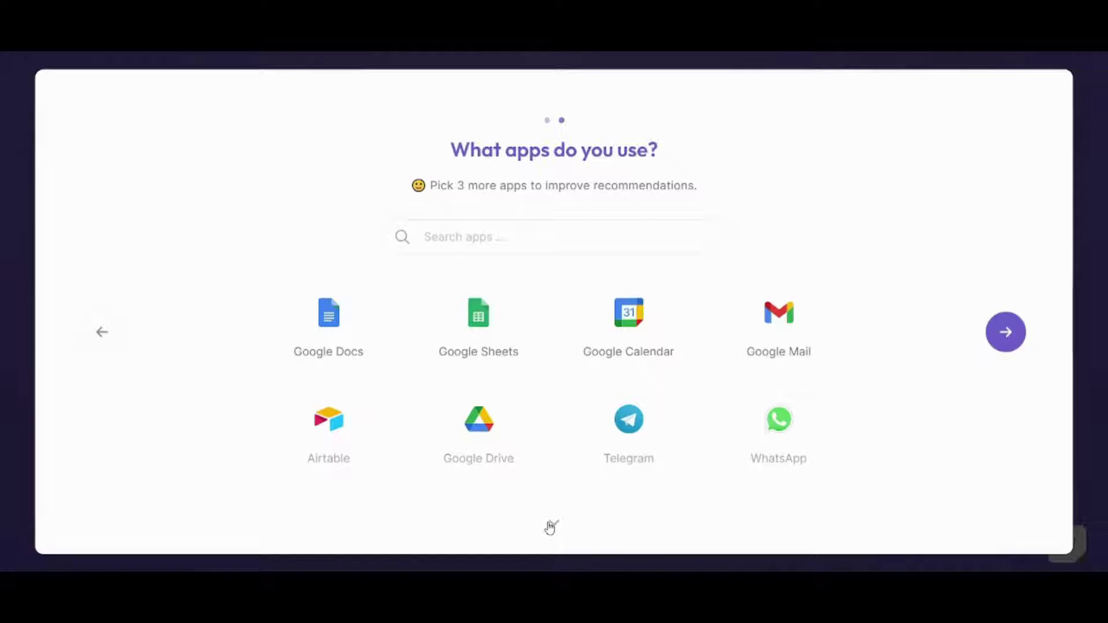
click(1003, 334)
click(475, 339)
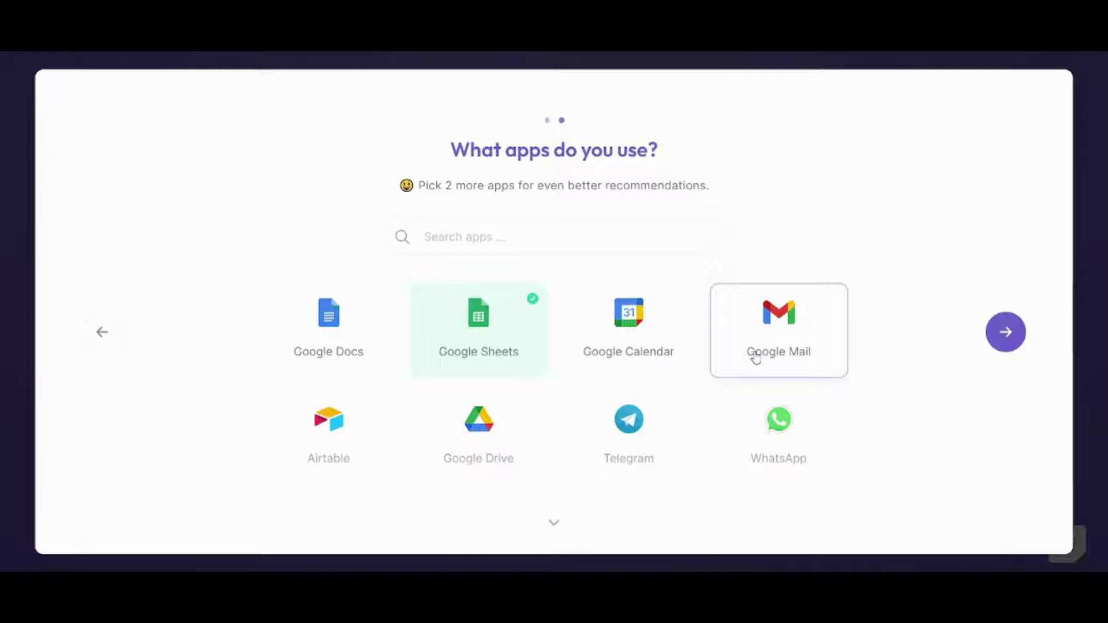
click(756, 359)
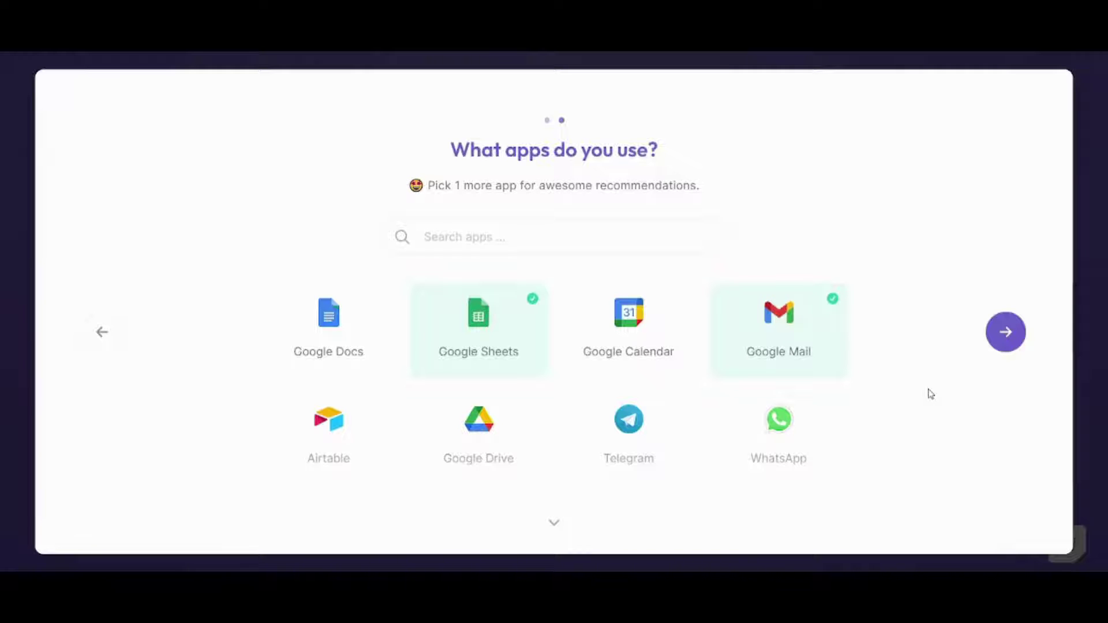
click(995, 345)
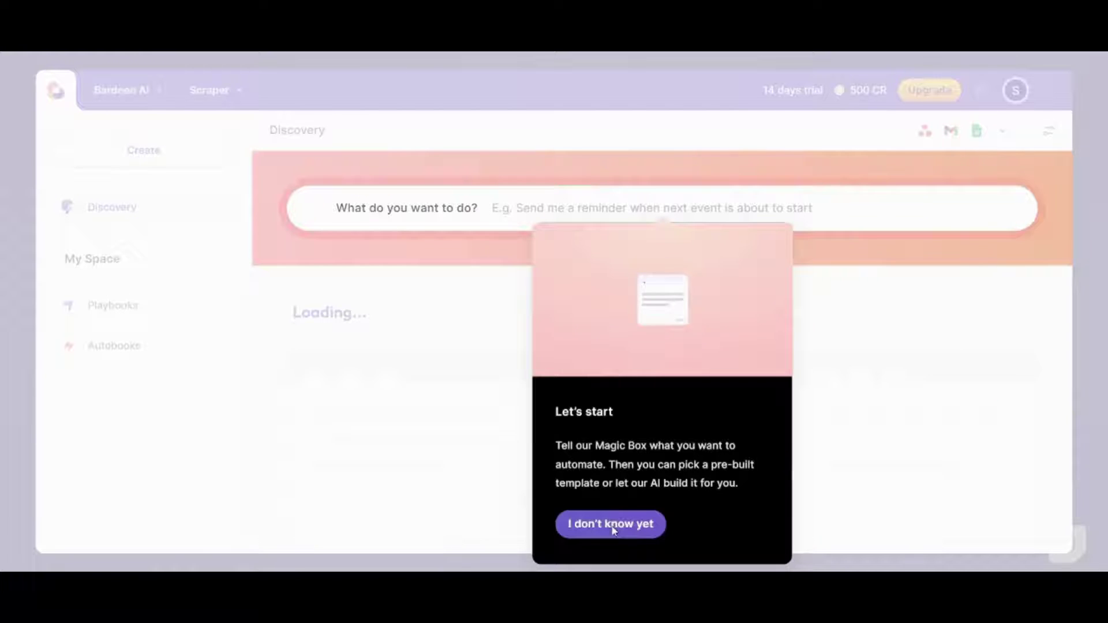
- Skip the getting-started prompt, close the Get inspired tip, and create a new playbook
click(584, 534)
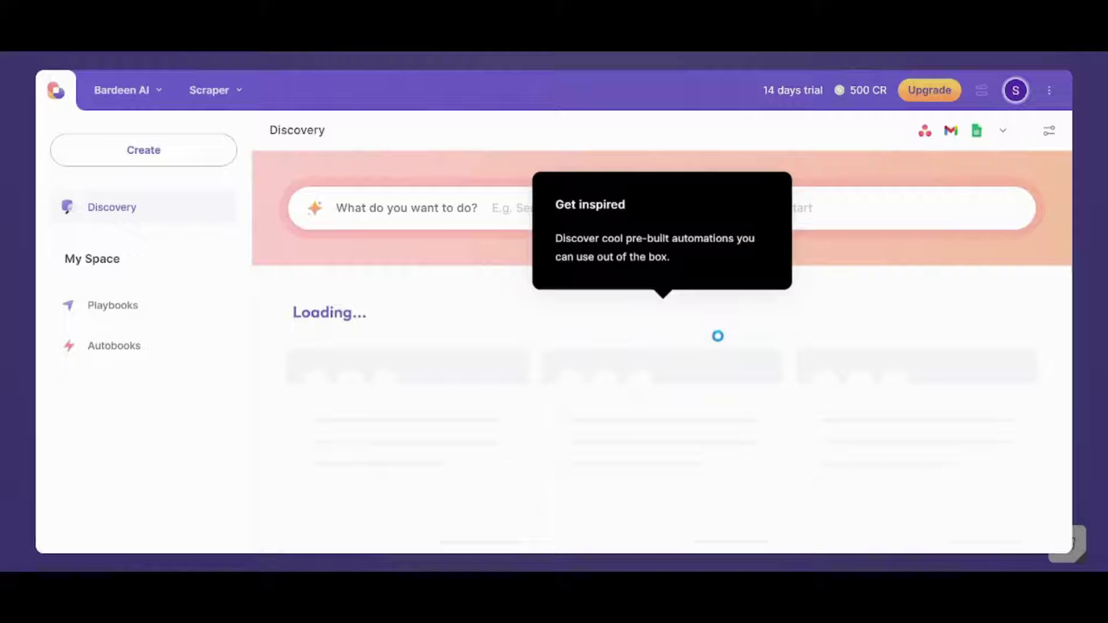
click(573, 344)
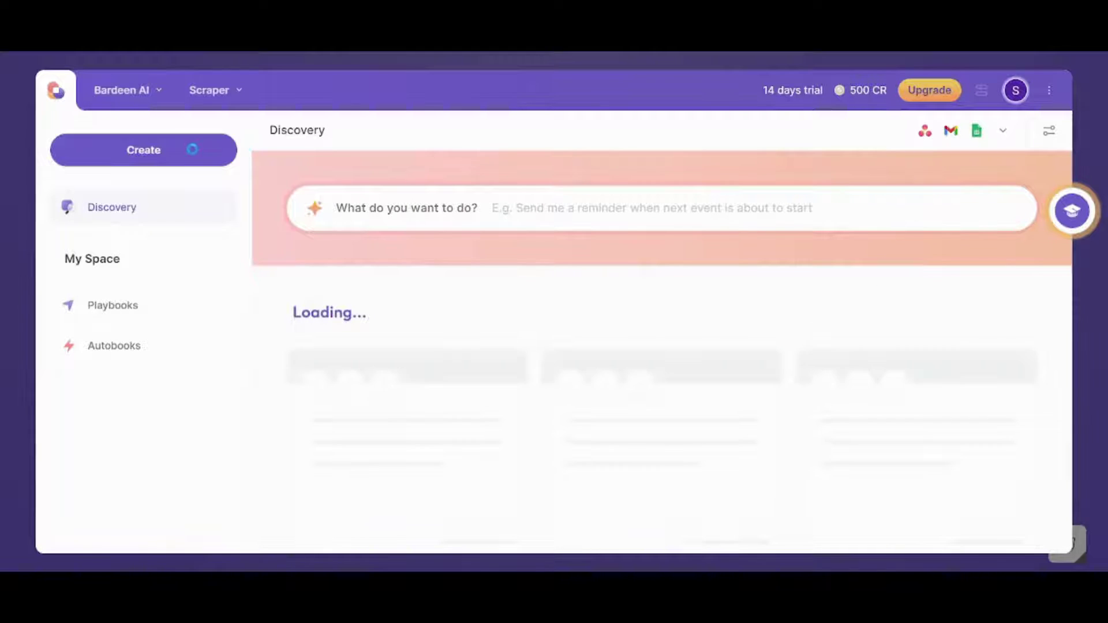
click(193, 148)
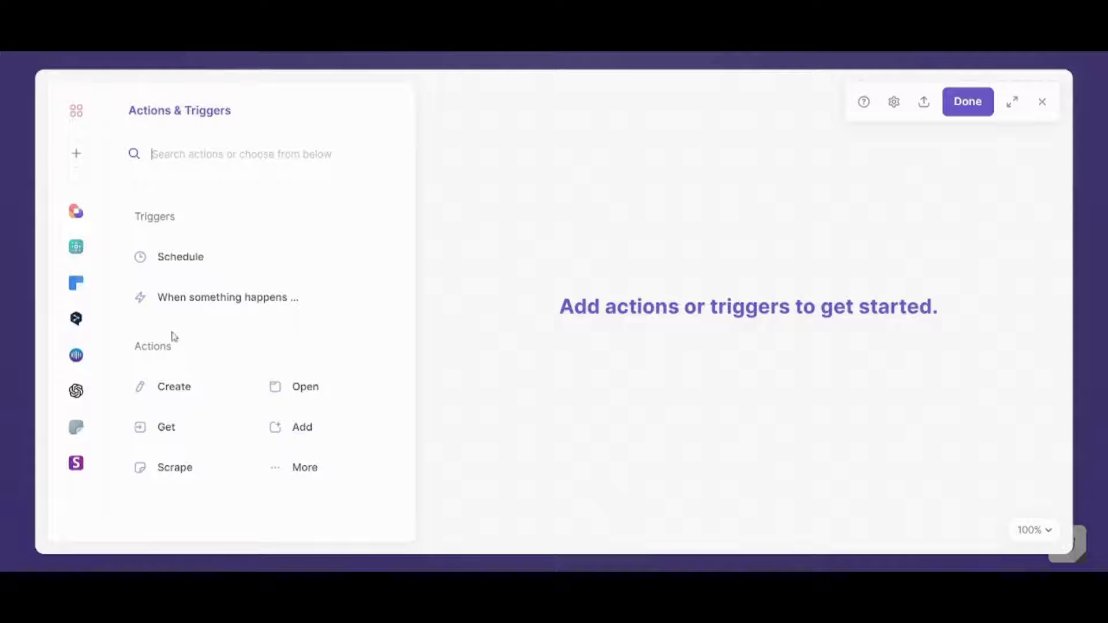
- Add a Schedule trigger that starts Now and repeats weekly on Monday
click(195, 306)
click(203, 261)
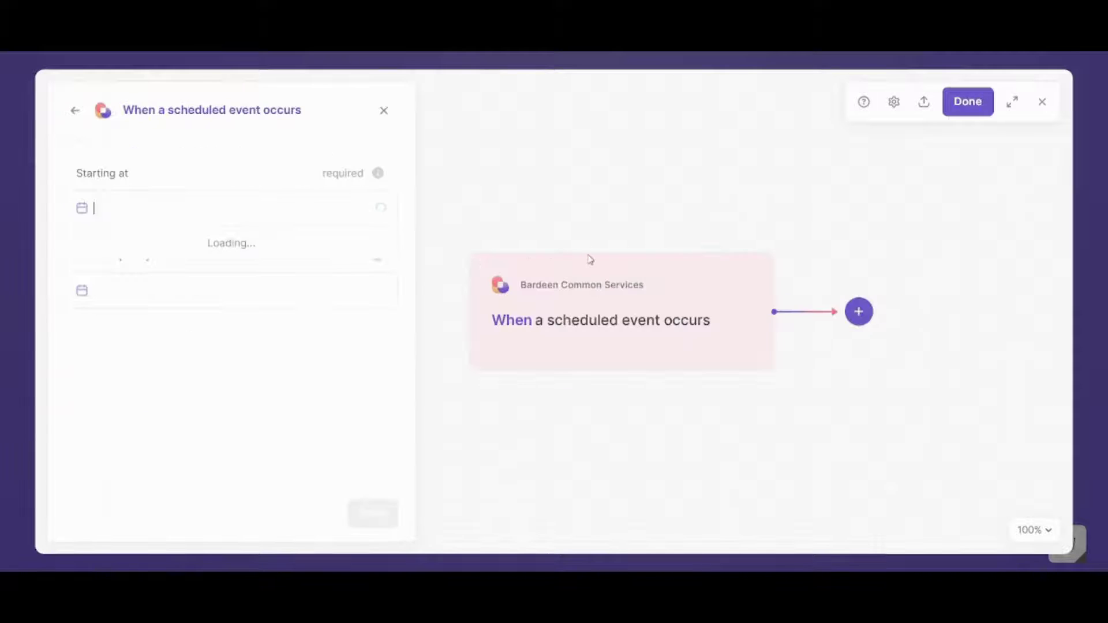
click(150, 148)
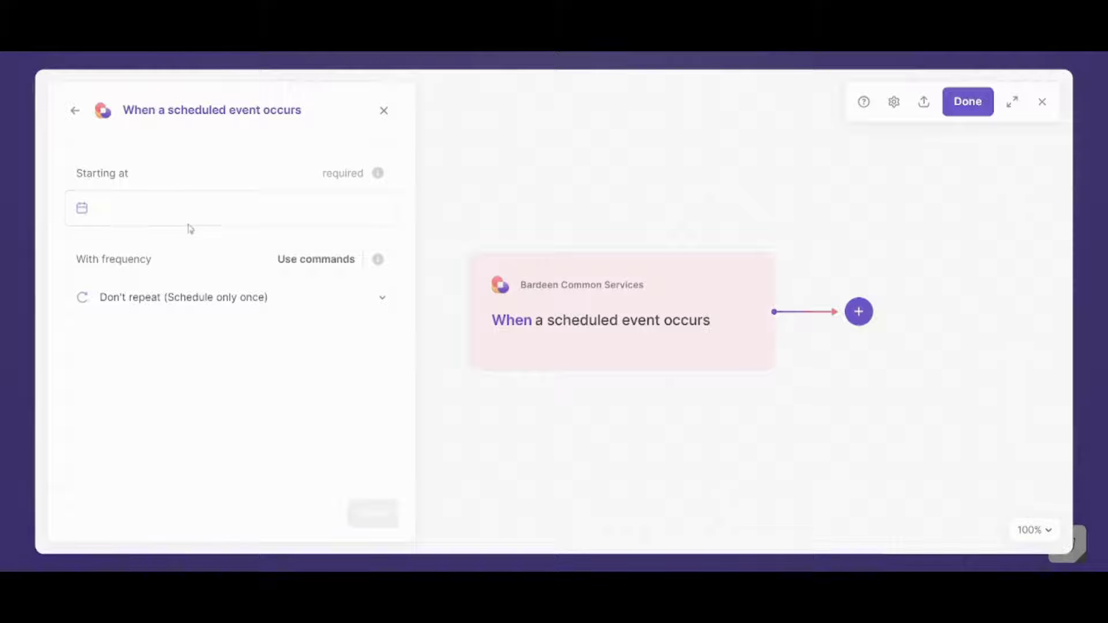
click(174, 202)
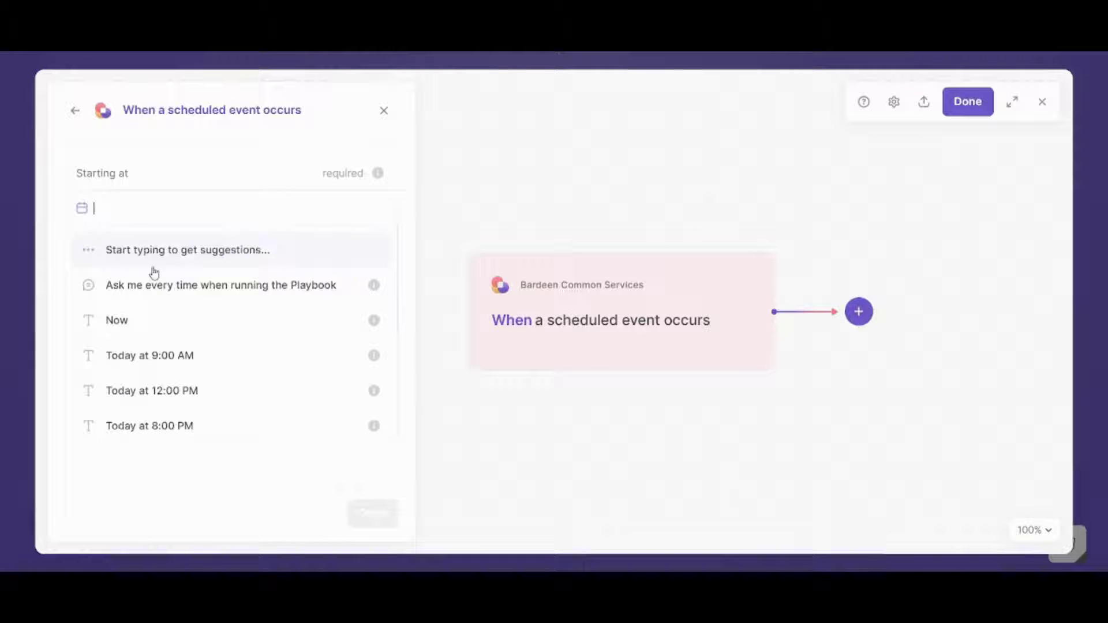
click(125, 320)
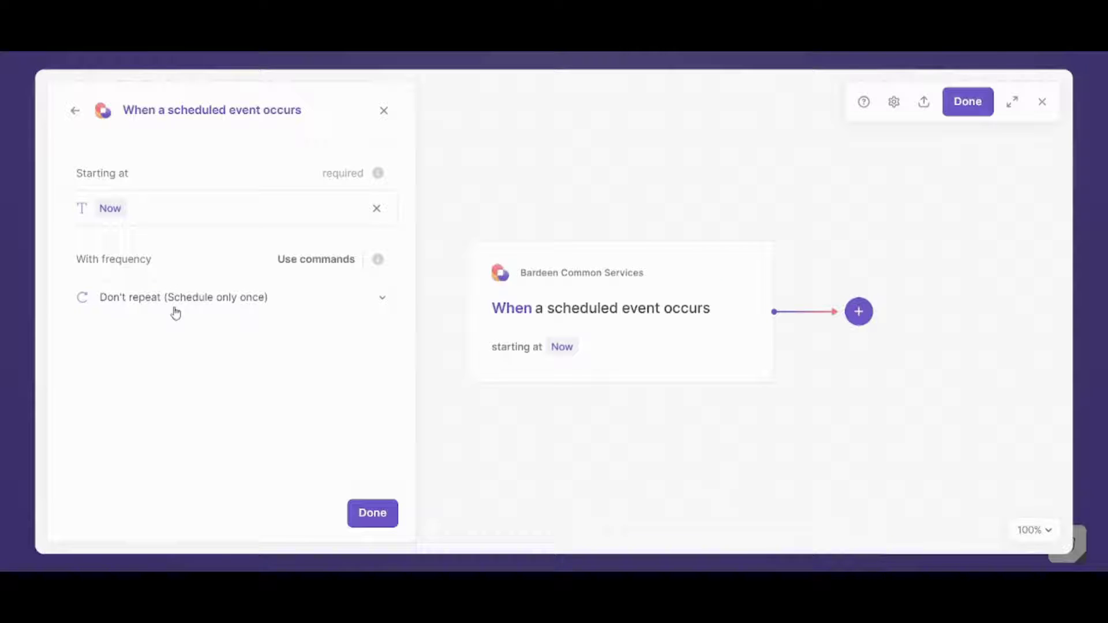
click(172, 309)
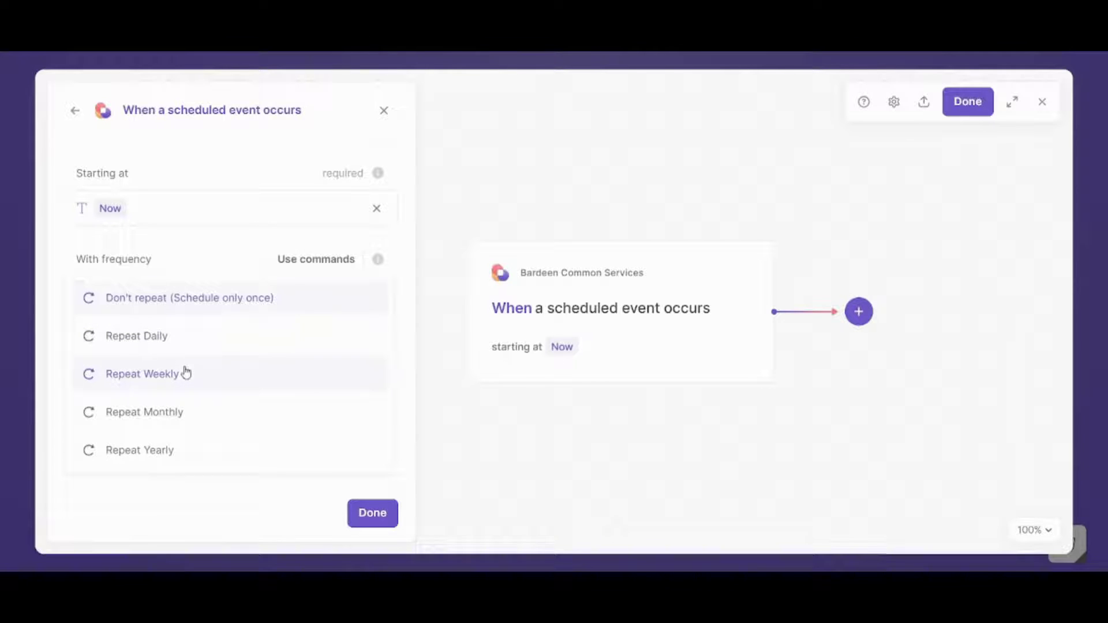
click(185, 374)
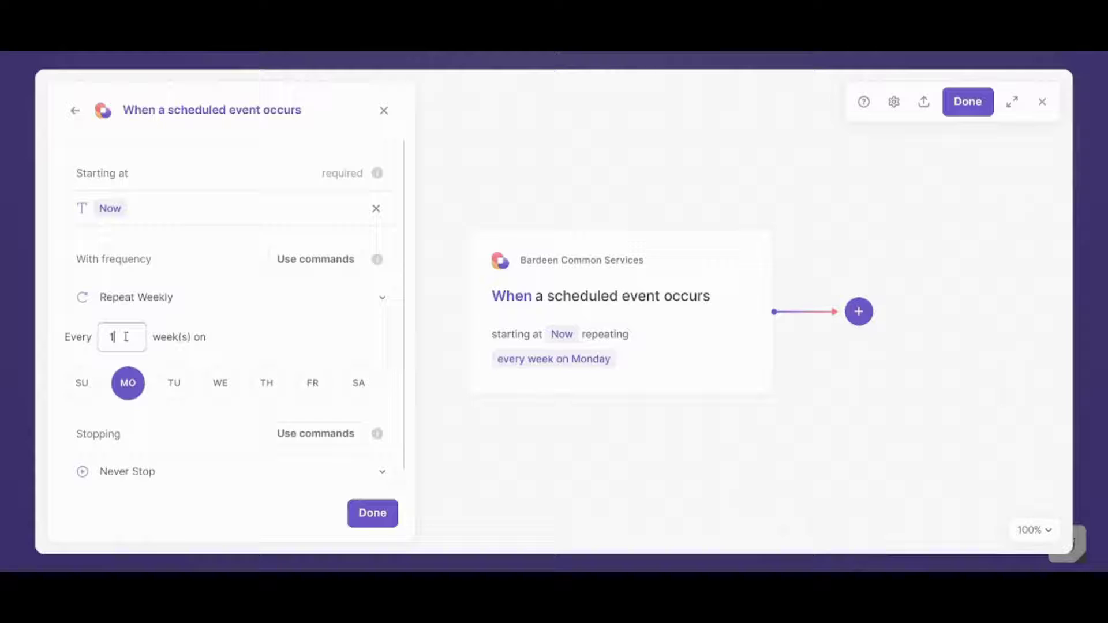
- Switch the schedule's repeat frequency from weekly to daily
click(154, 304)
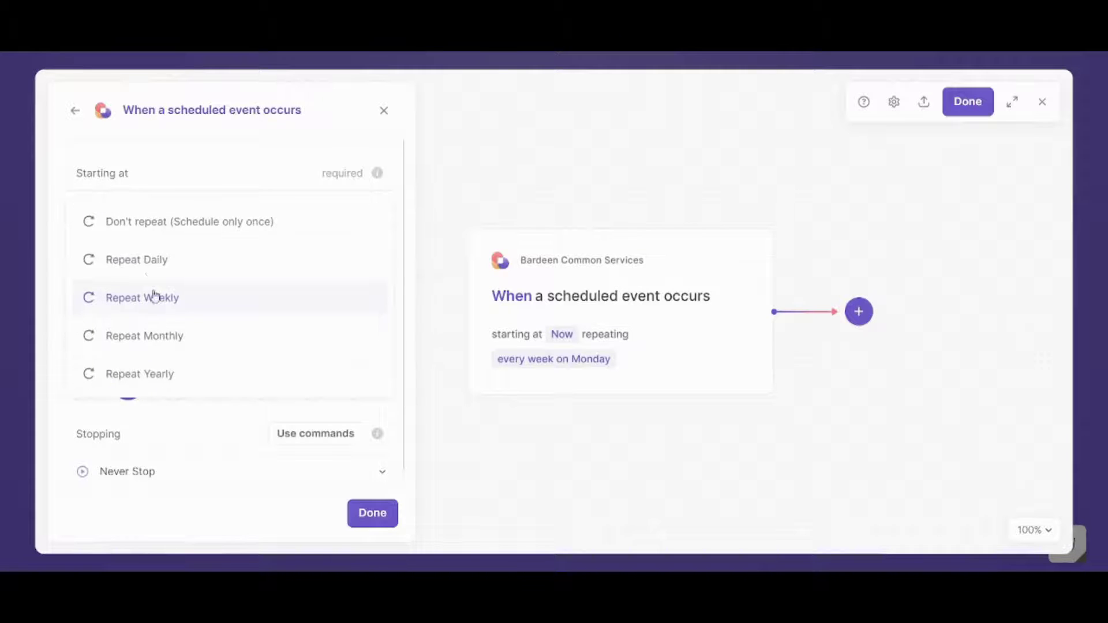
click(149, 262)
drag(127, 334, 67, 334)
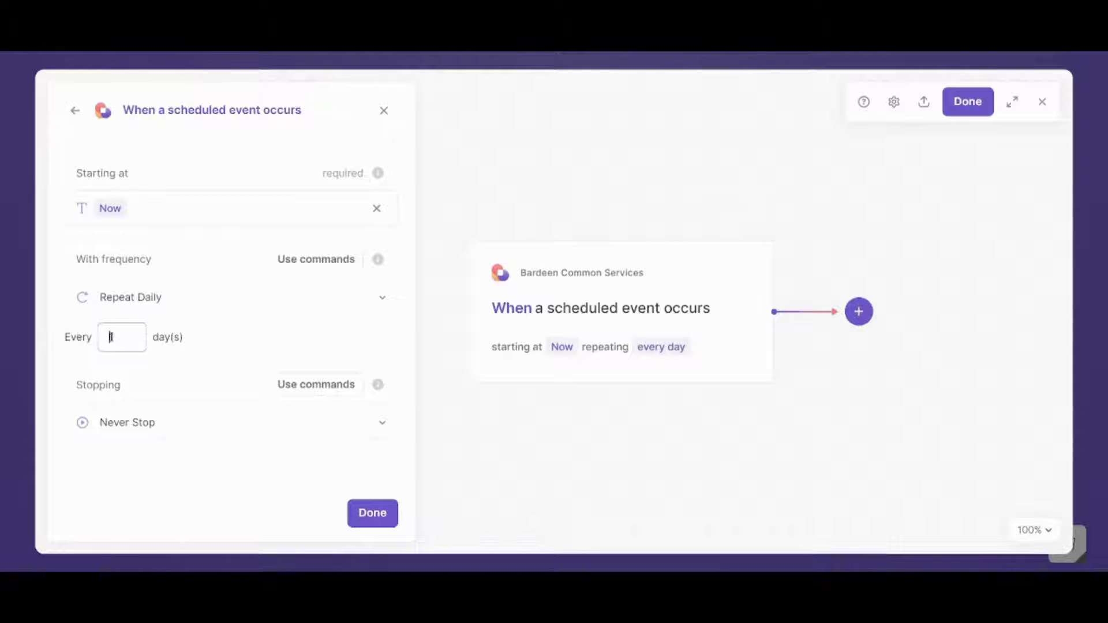
text(7)
click(142, 375)
- Set the schedule to repeat every 1 day and stop after 7 occurrences
click(226, 429)
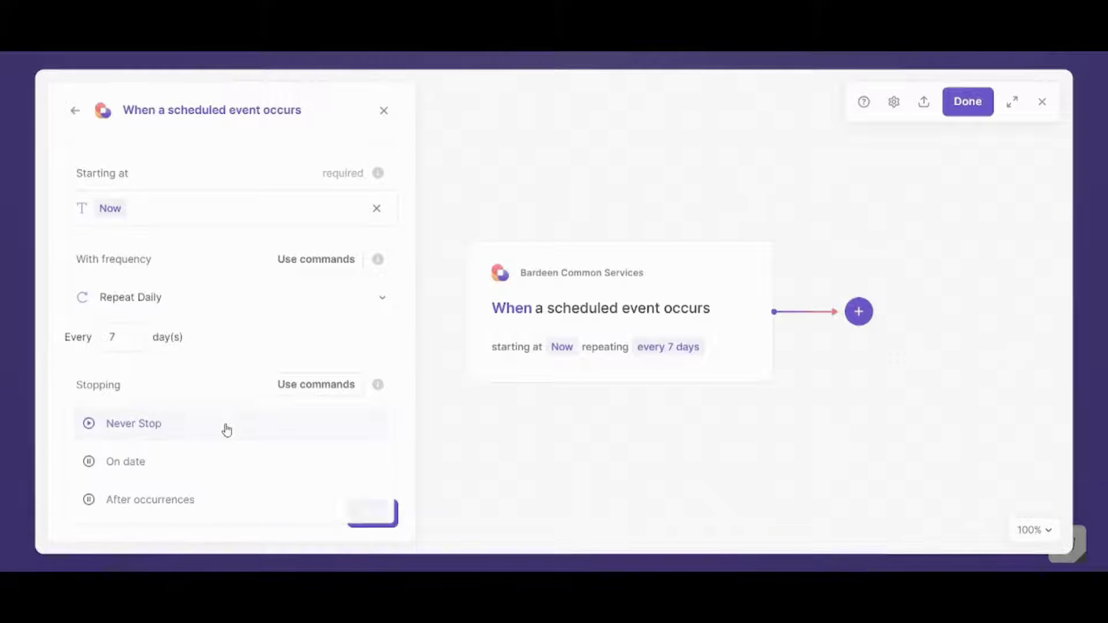
click(206, 497)
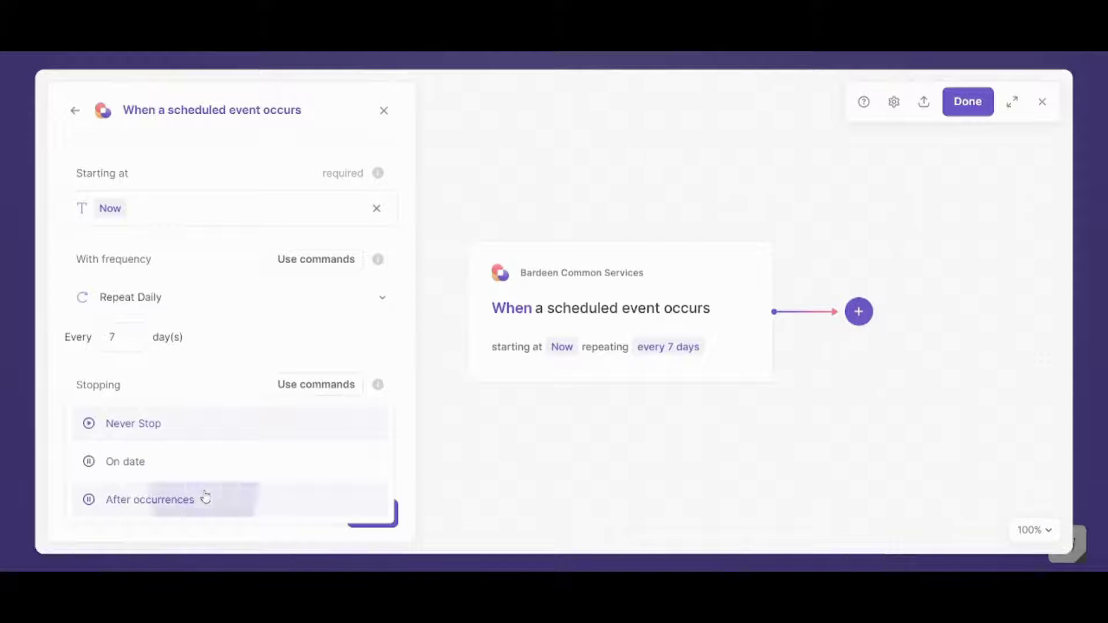
double_click(113, 337)
text(1)
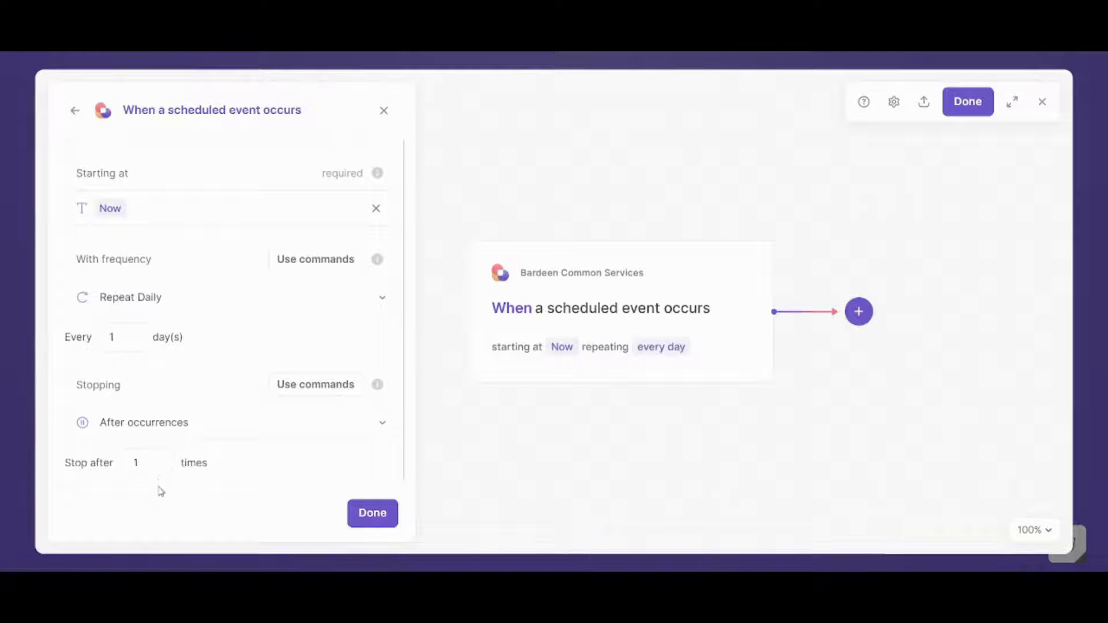
drag(158, 462, 111, 462)
click(165, 457)
text(717)
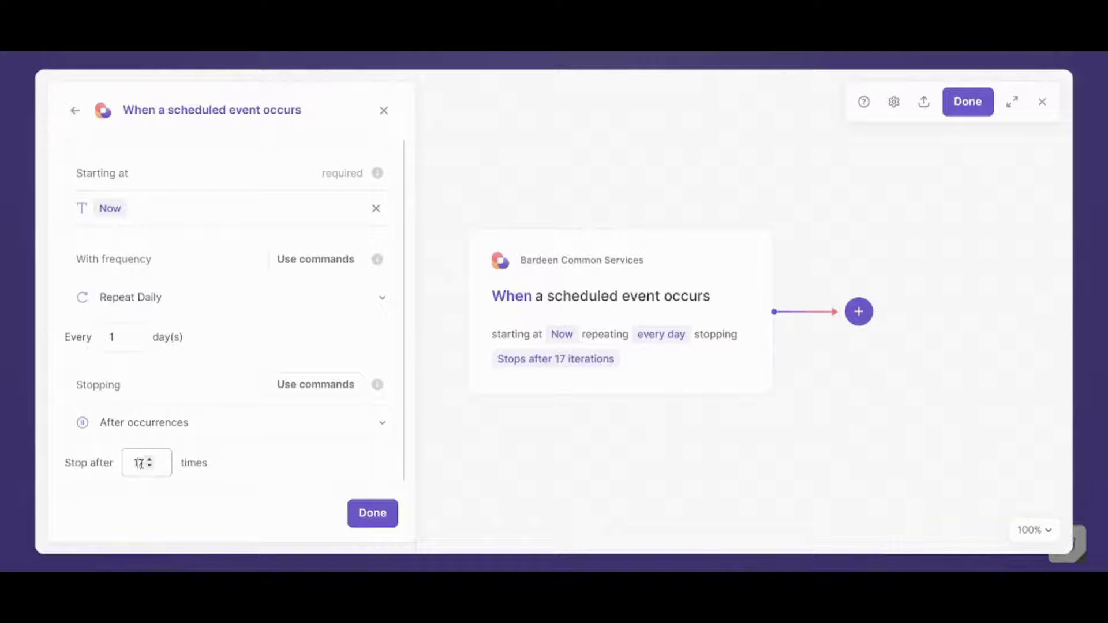
drag(140, 463, 133, 463)
key(BackSpace)
click(209, 495)
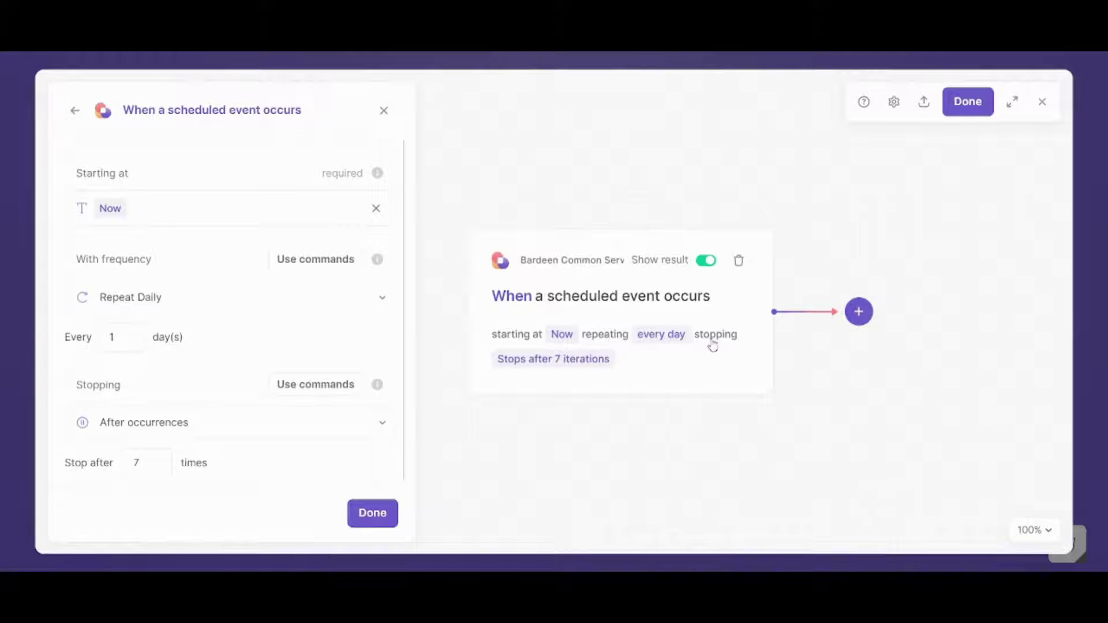
- Add a Google Mail Send email action after the trigger and authenticate with Google
click(859, 314)
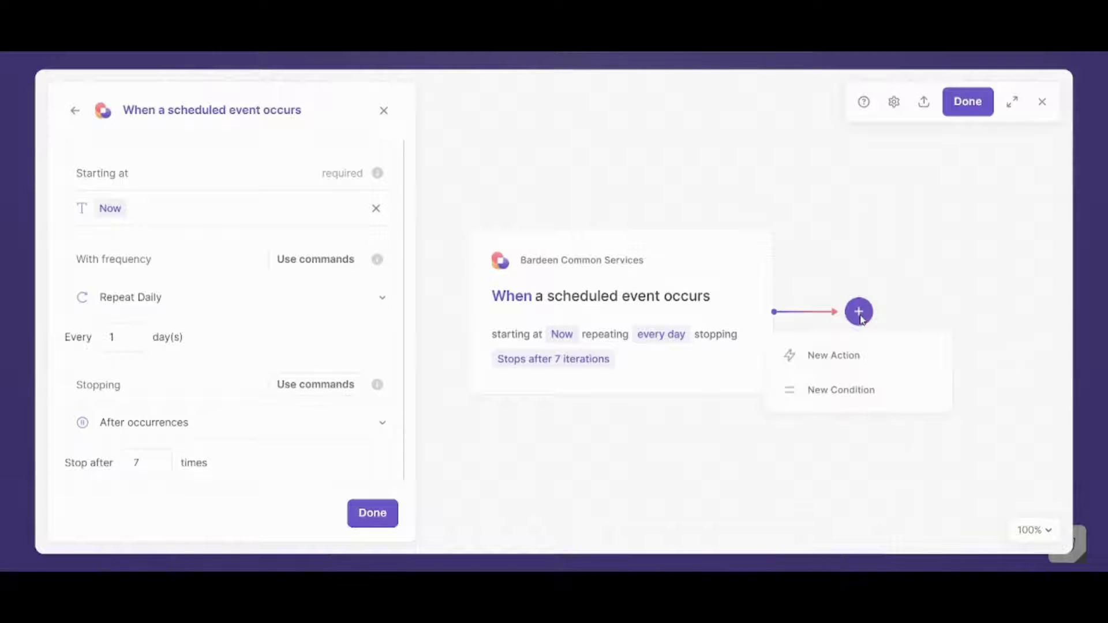
click(858, 356)
click(267, 151)
text(s)
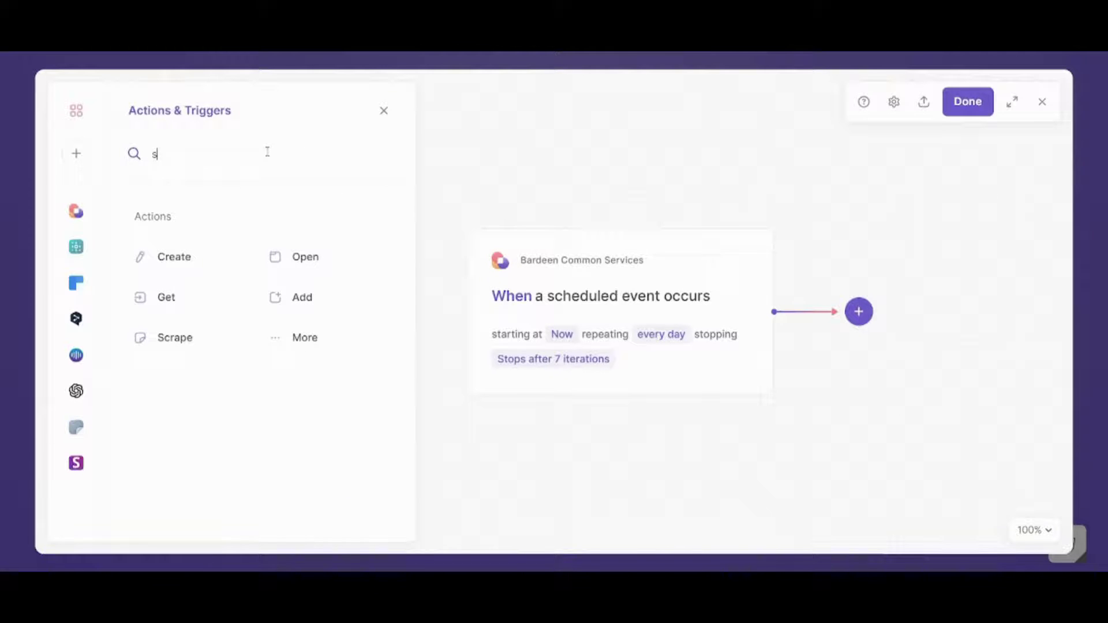
text(end ema)
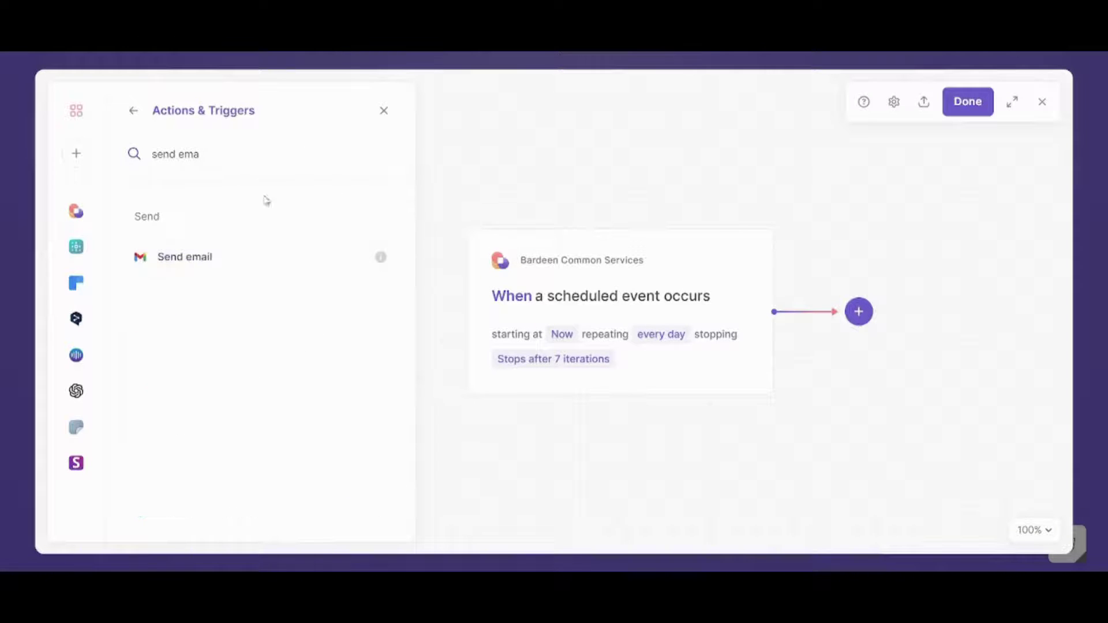
click(264, 254)
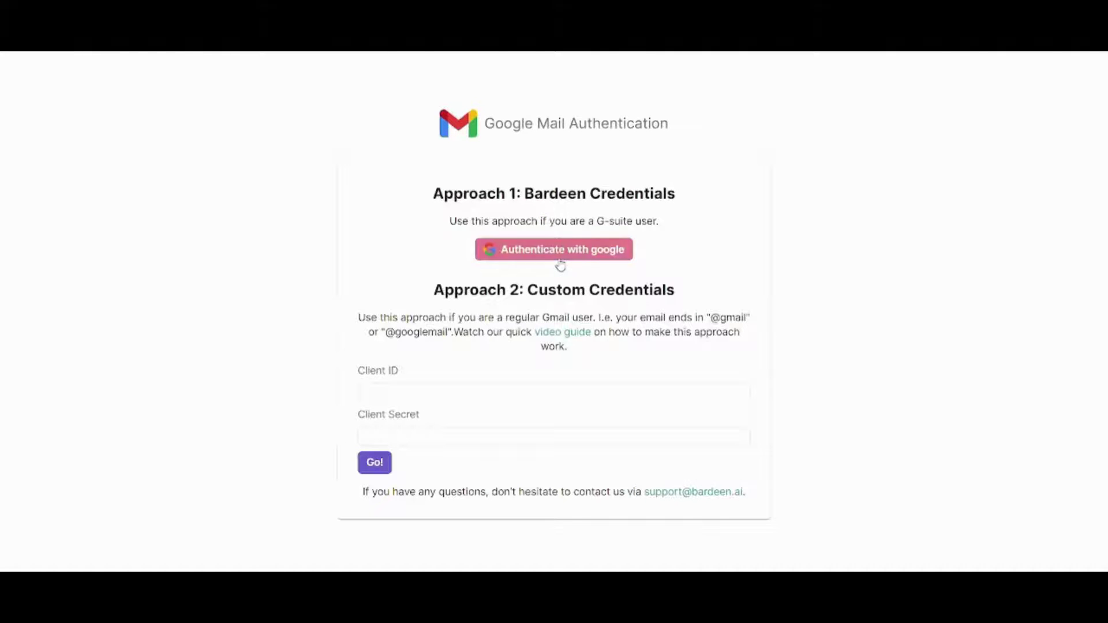
click(559, 258)
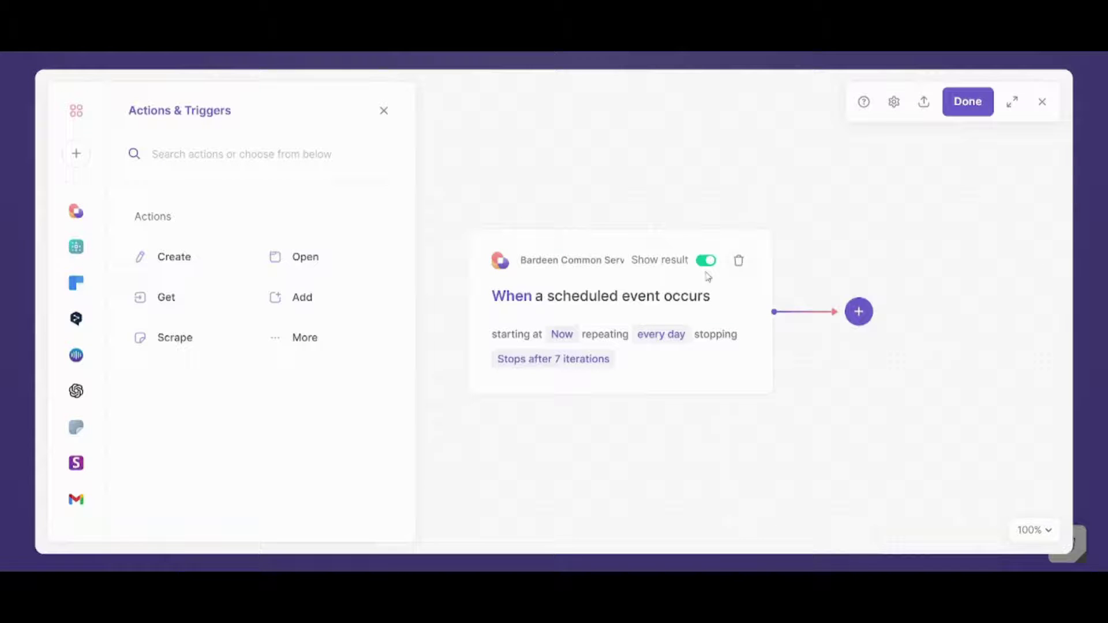
- Start adding another action and search for 'send'
click(851, 321)
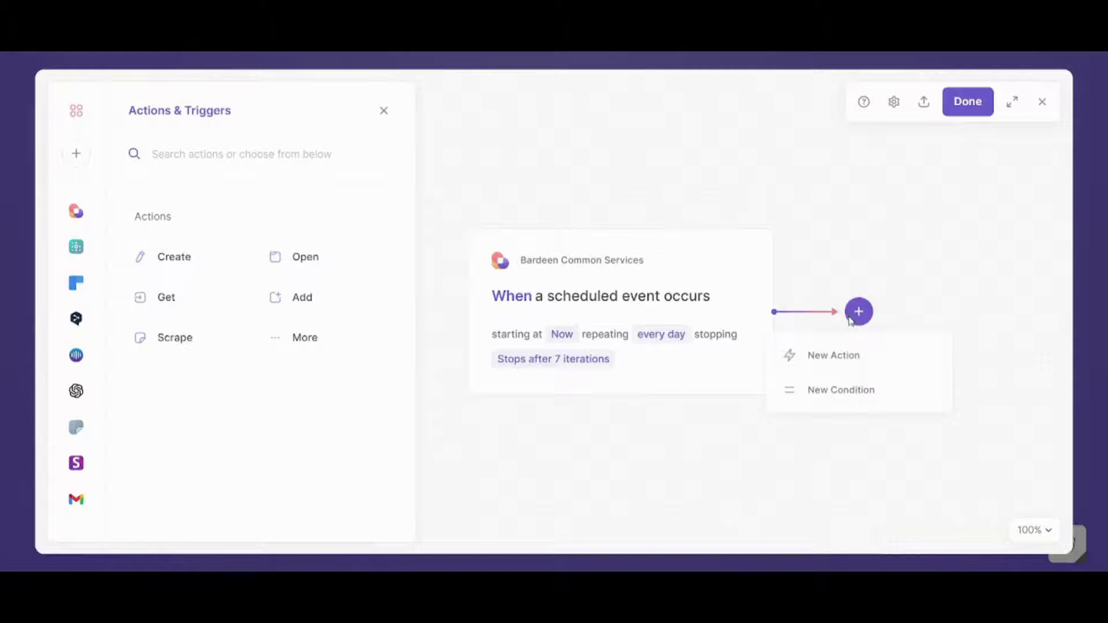
click(843, 356)
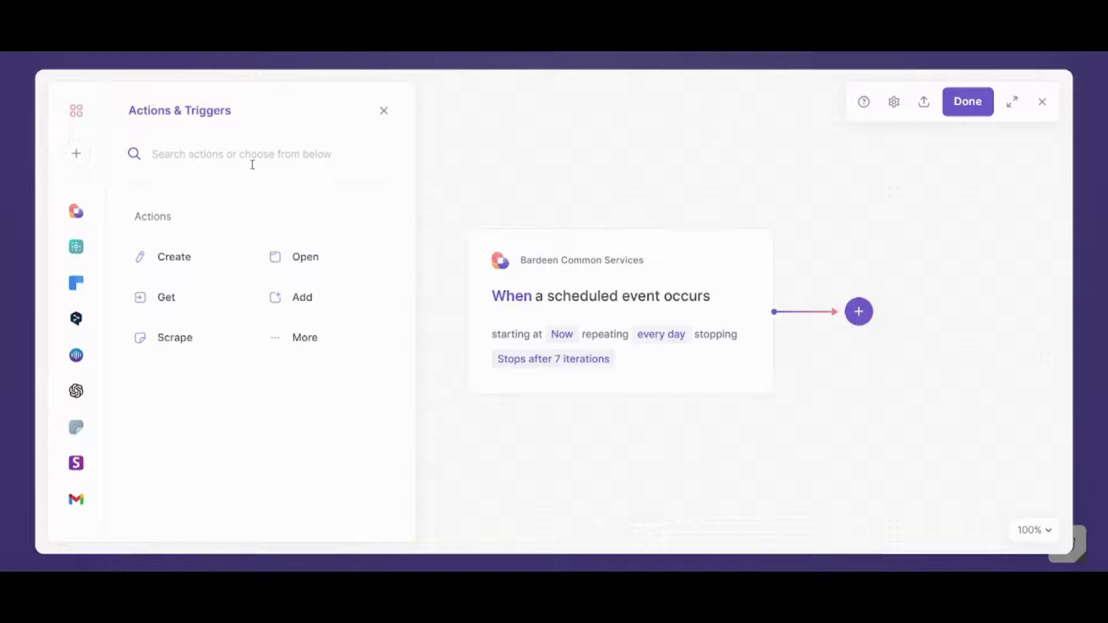
text(send)
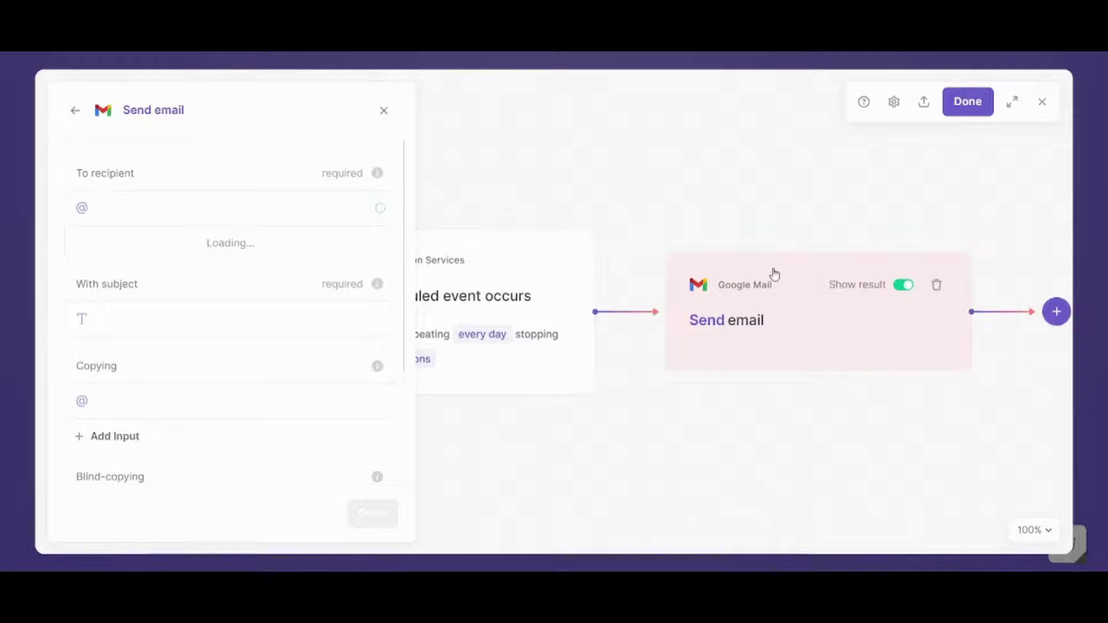
- Enter the recipient's Gmail address and the subject 'Project' in the Send email step
click(214, 207)
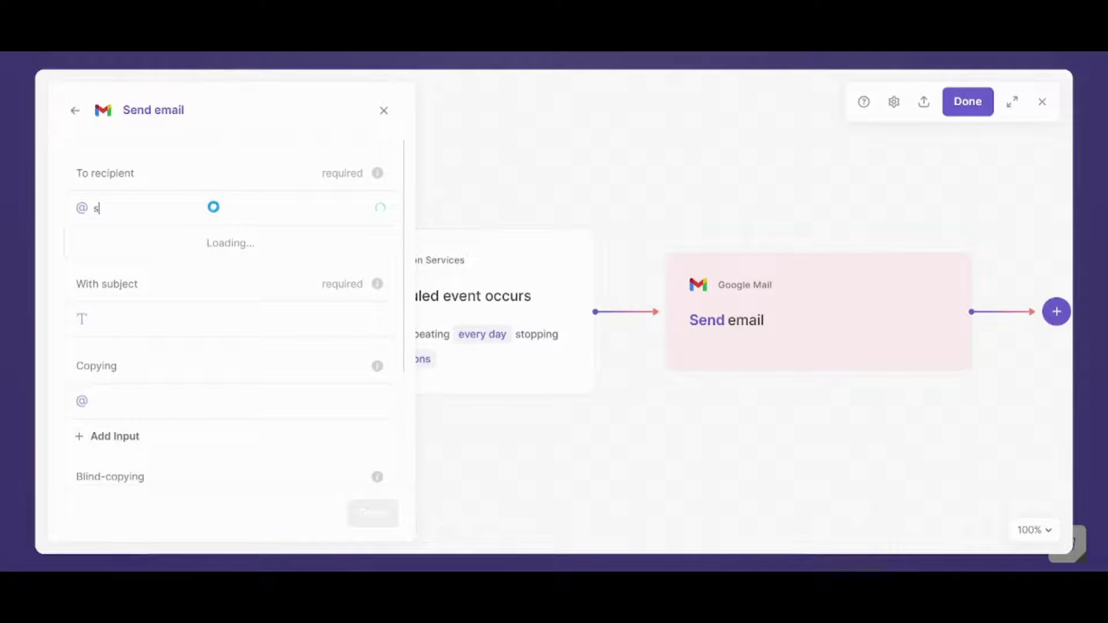
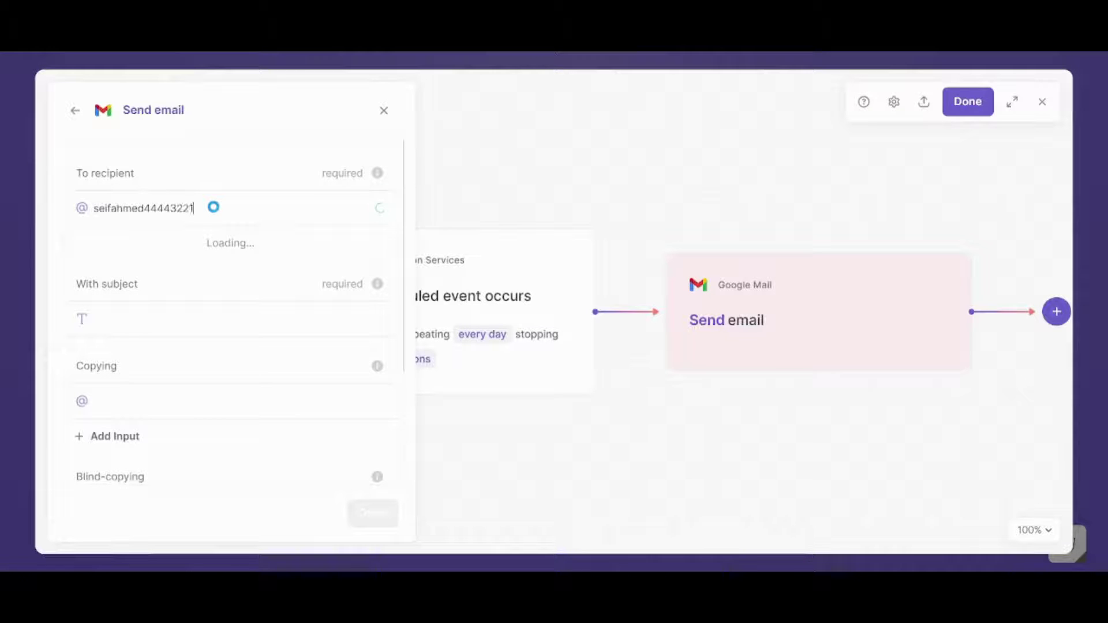
key(ctrl+a)
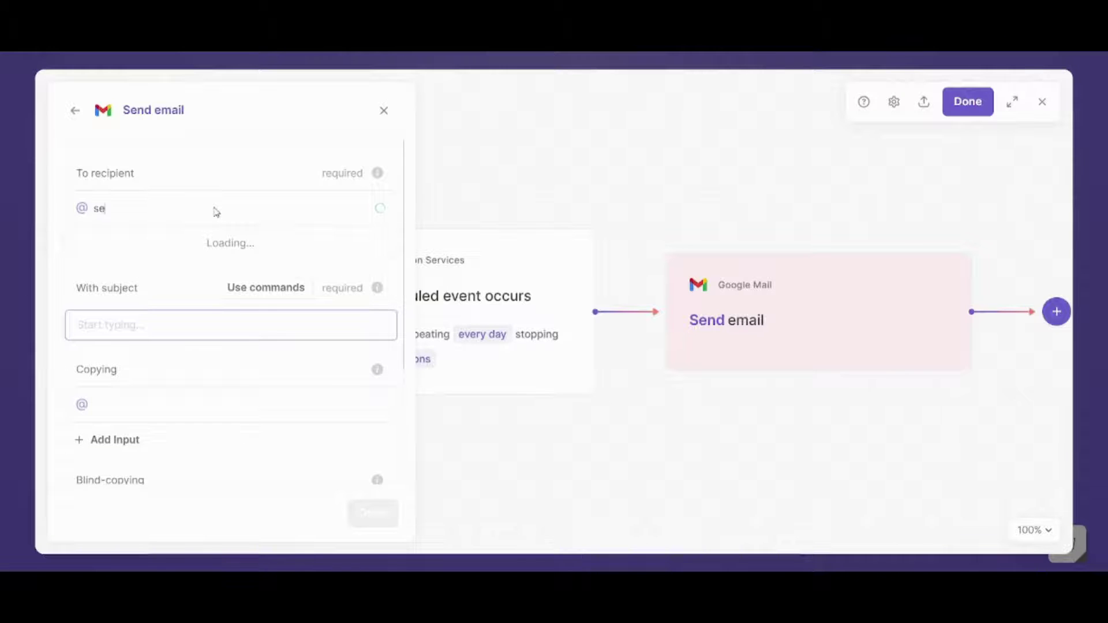
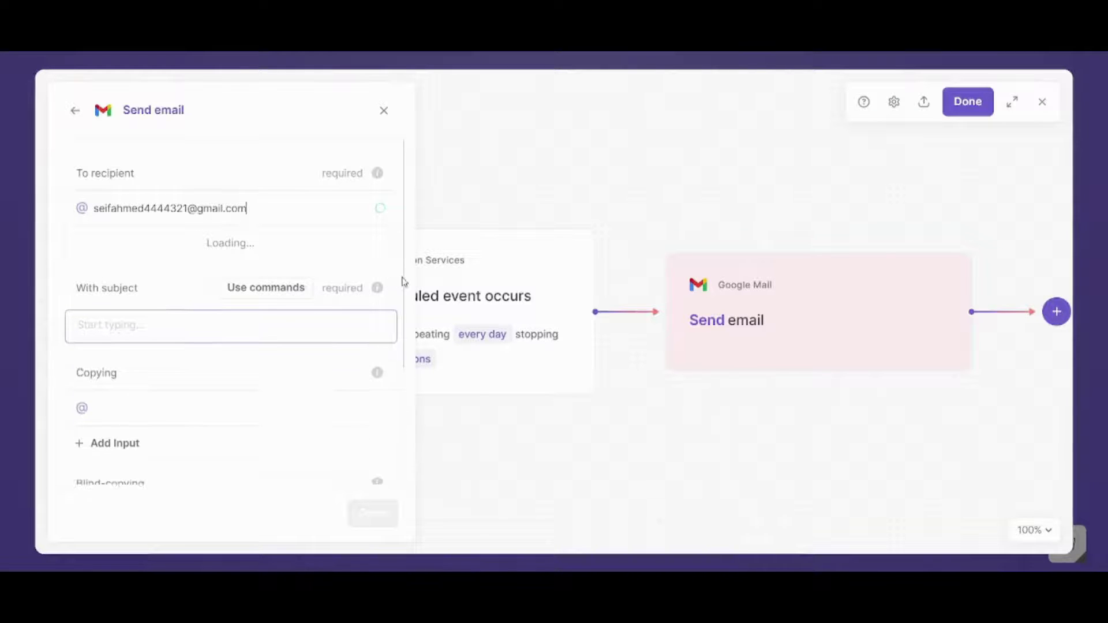
click(183, 326)
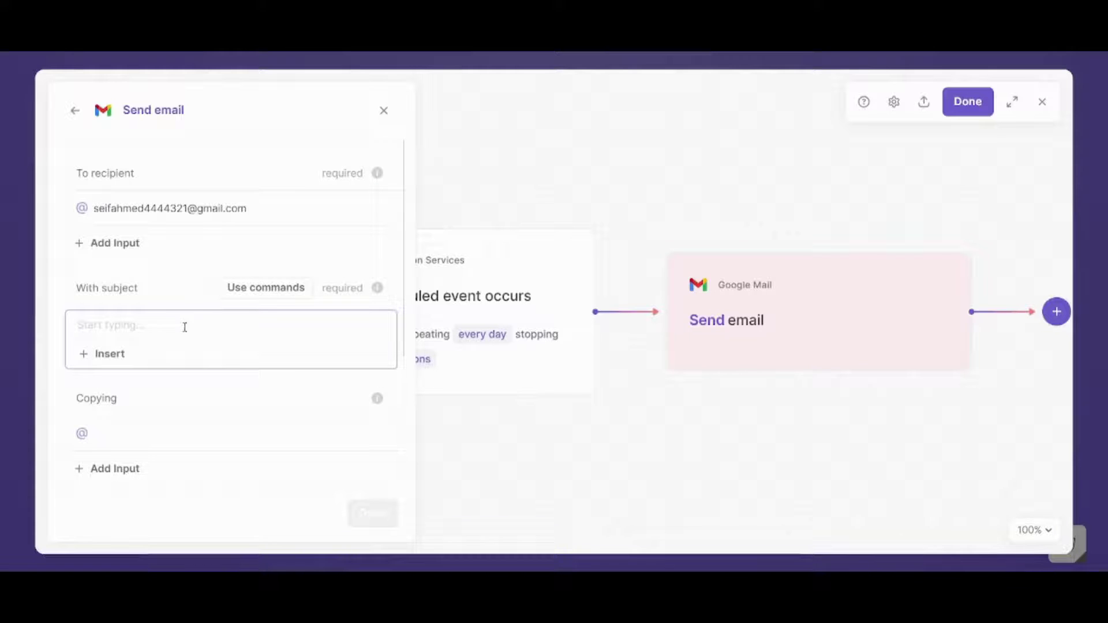
text(Project)
click(398, 395)
- Write the email body 'Can you tell me the update'
scroll(398, 396, down, 2)
scroll(398, 396, down, 1)
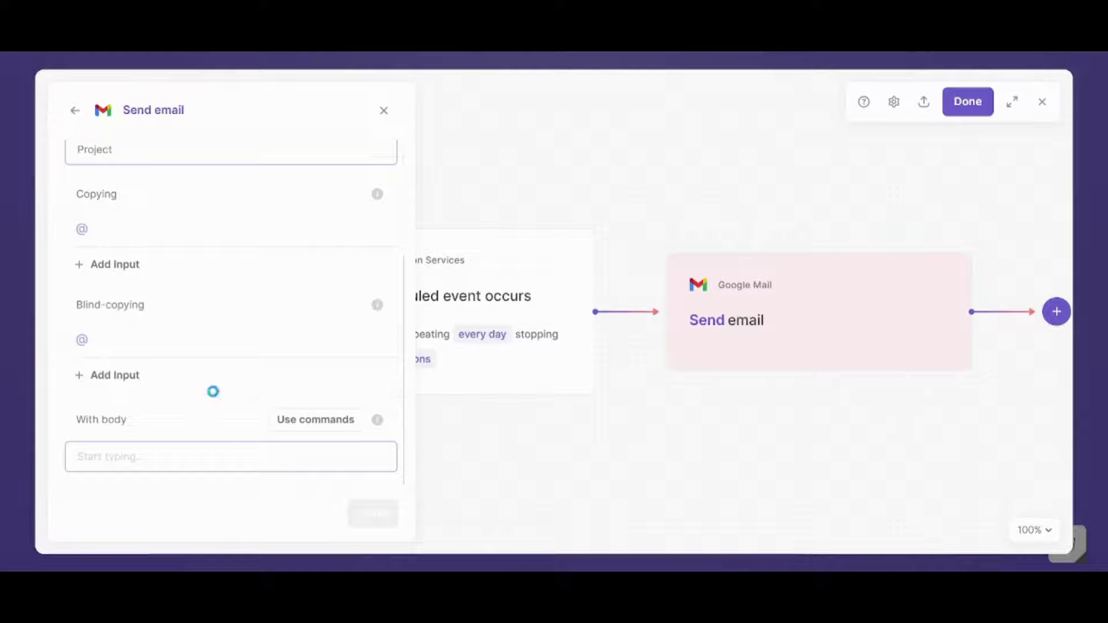
click(157, 460)
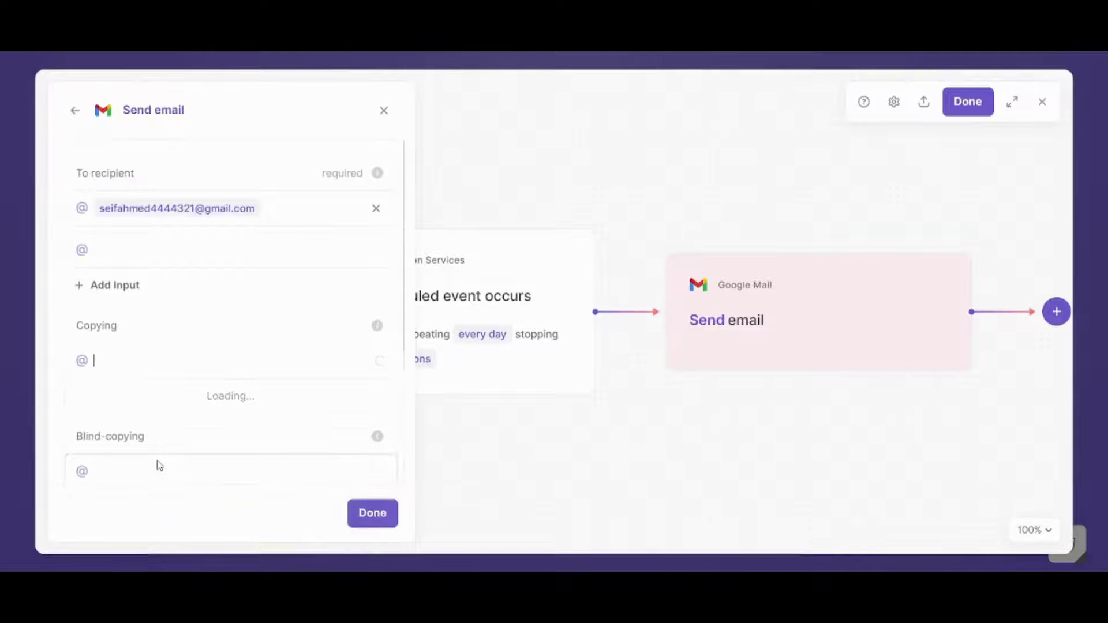
text(an)
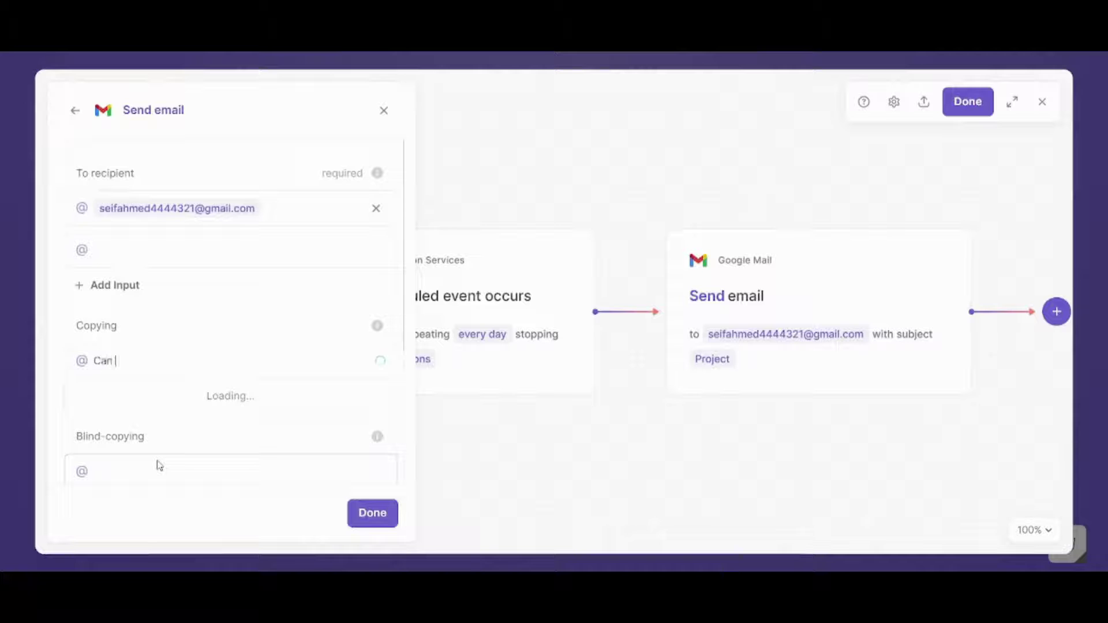
text( yo)
key(BackSpace)
key(BackSpace)
key(BackSpace)
key(BackSpace)
key(BackSpace)
key(BackSpace)
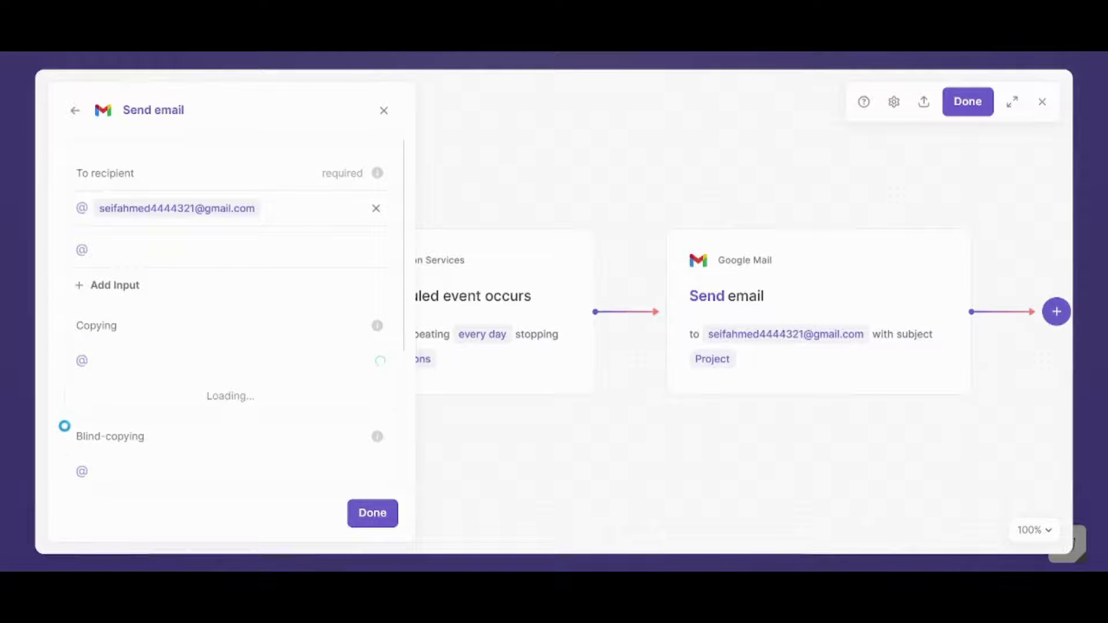
scroll(66, 423, down, 5)
click(157, 463)
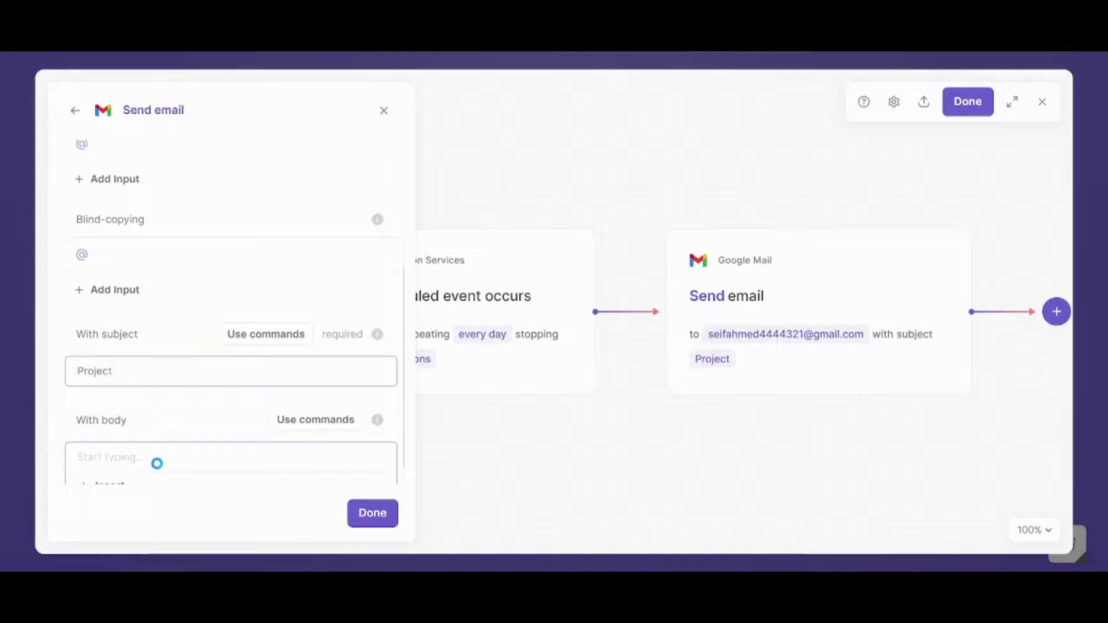
text(Can you tell )
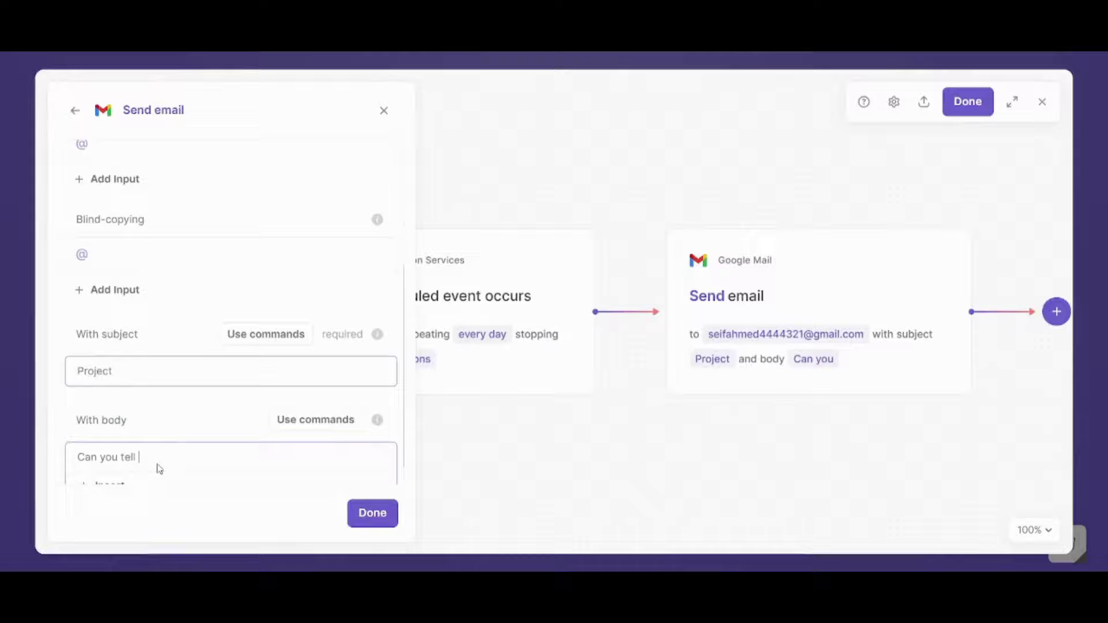
text(me the updates?)
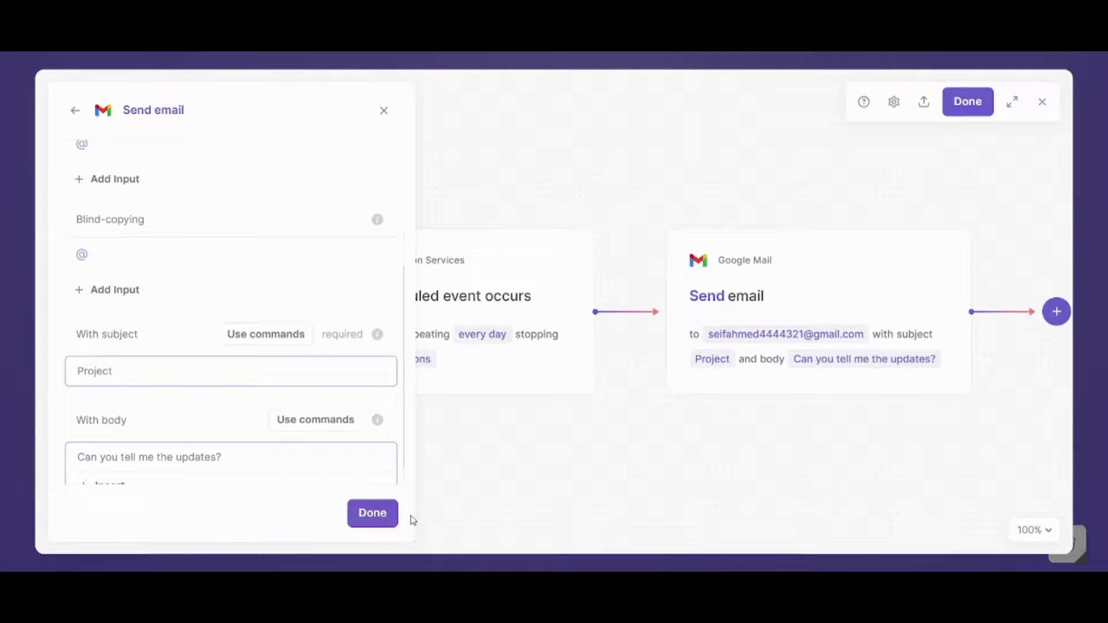
- Close the Send email settings with the body reading 'Can you tell me the updates?'
click(382, 516)
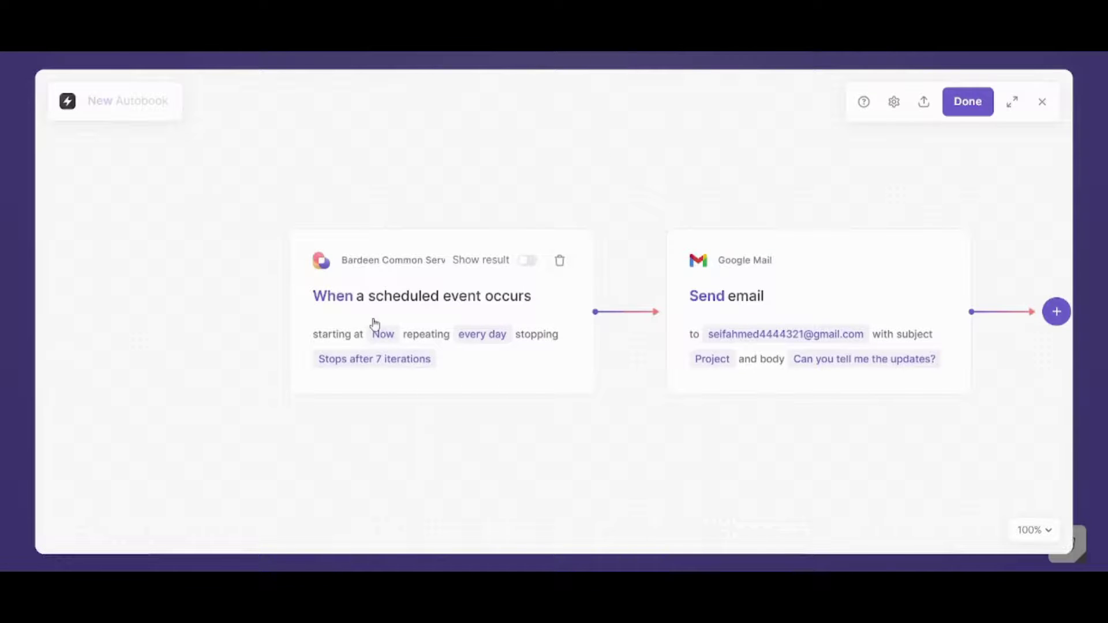
click(400, 340)
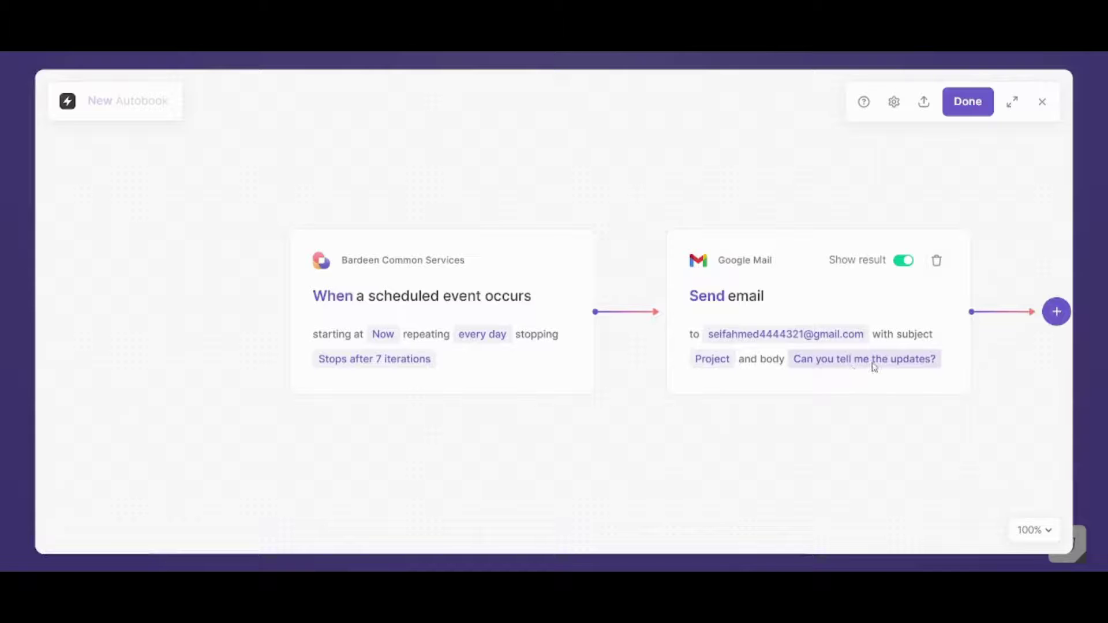
- Name the finished automation 'Project' in Playbook Details and save it
click(964, 105)
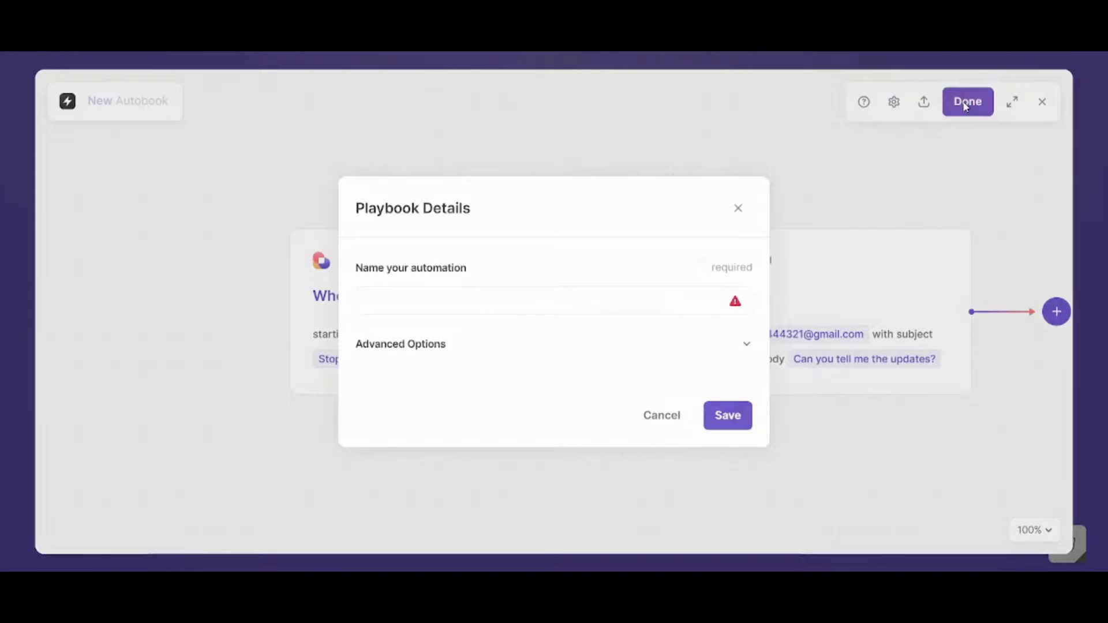
click(518, 296)
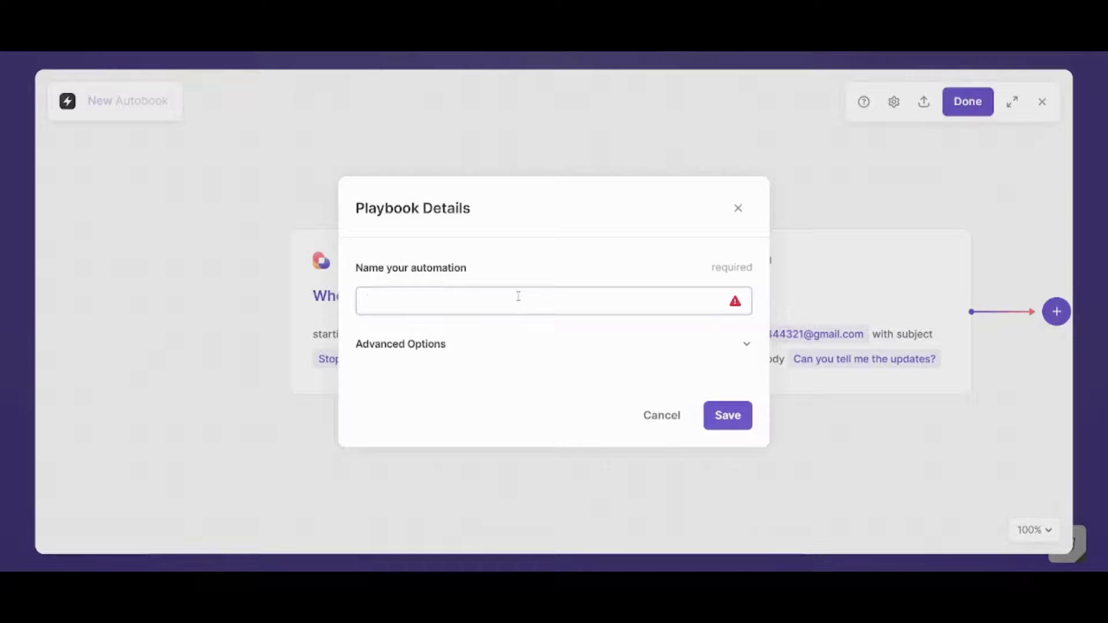
text(P)
key(BackSpace)
text(Proe)
click(749, 425)
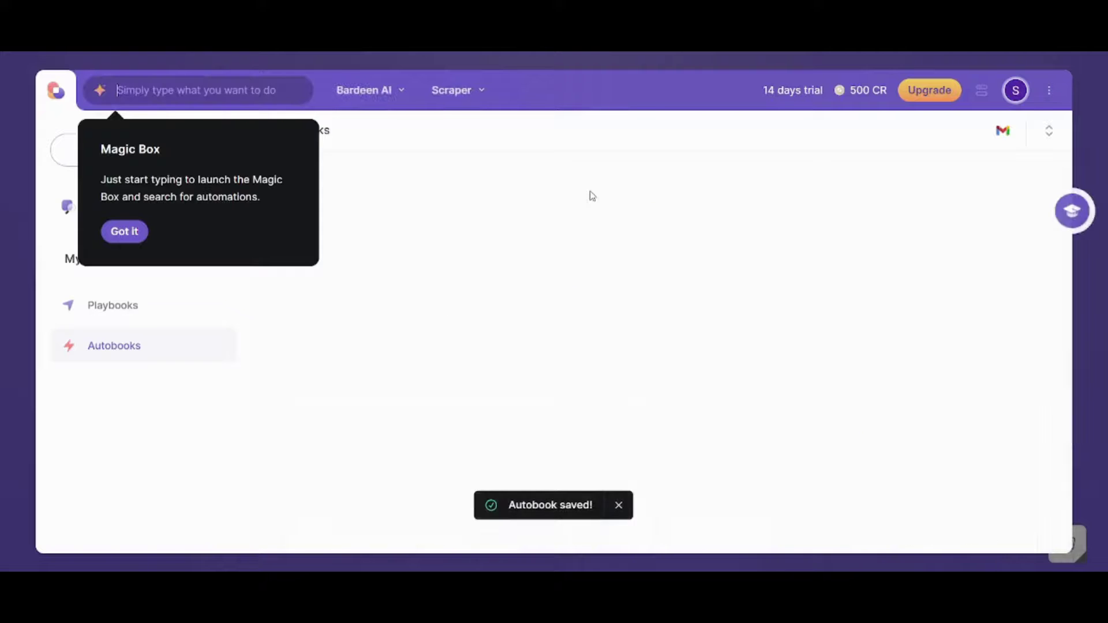
- Dismiss the Magic Box tip and switch on the Project autobook's toggle
click(139, 238)
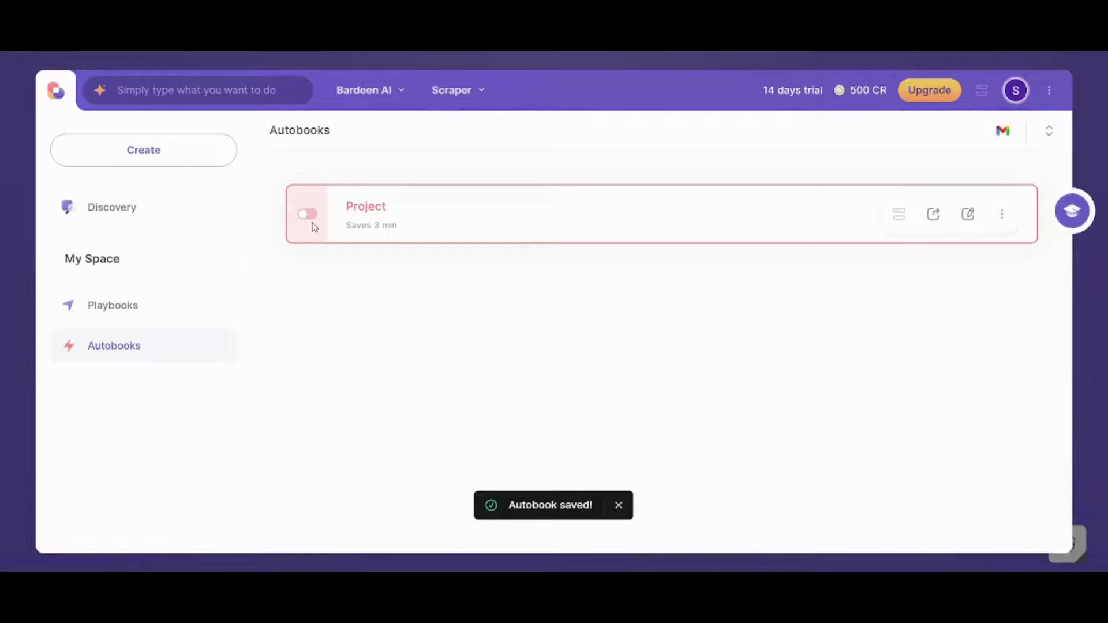
click(310, 217)
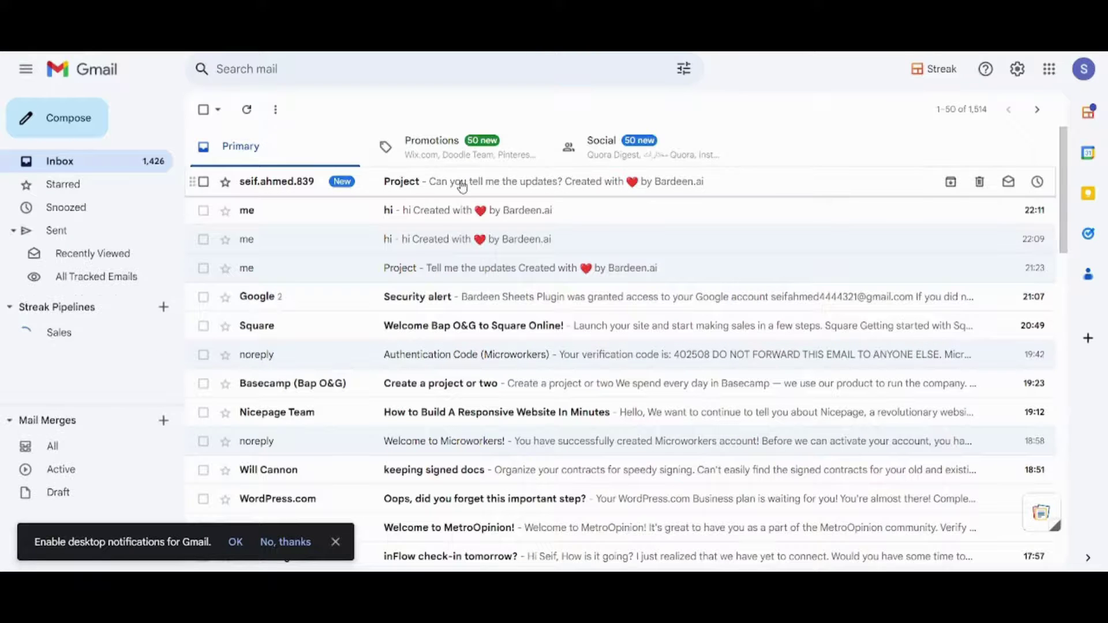
- Open the newest Project email in the Inbox and highlight its question text
click(461, 184)
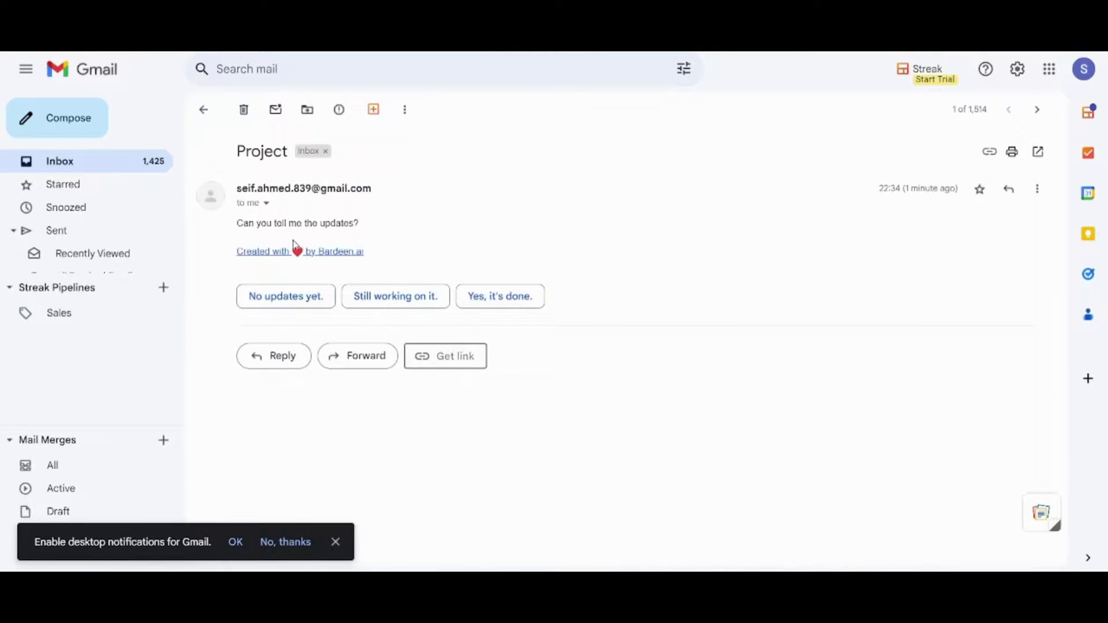
drag(364, 230, 255, 231)
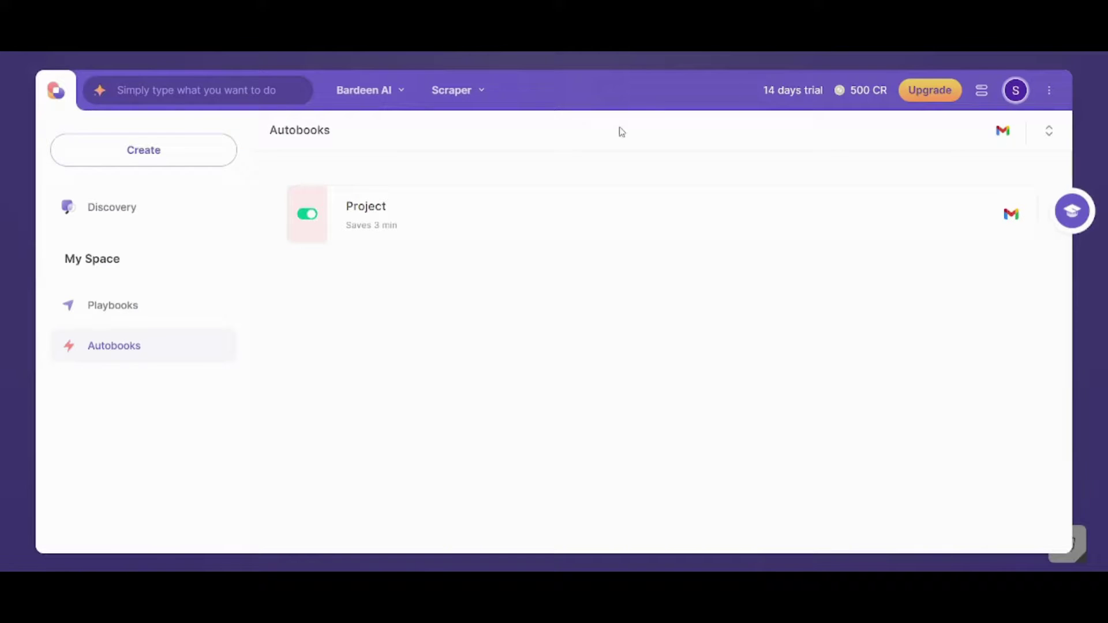
- Create a new automation and list the 'When something happens' triggers
click(178, 153)
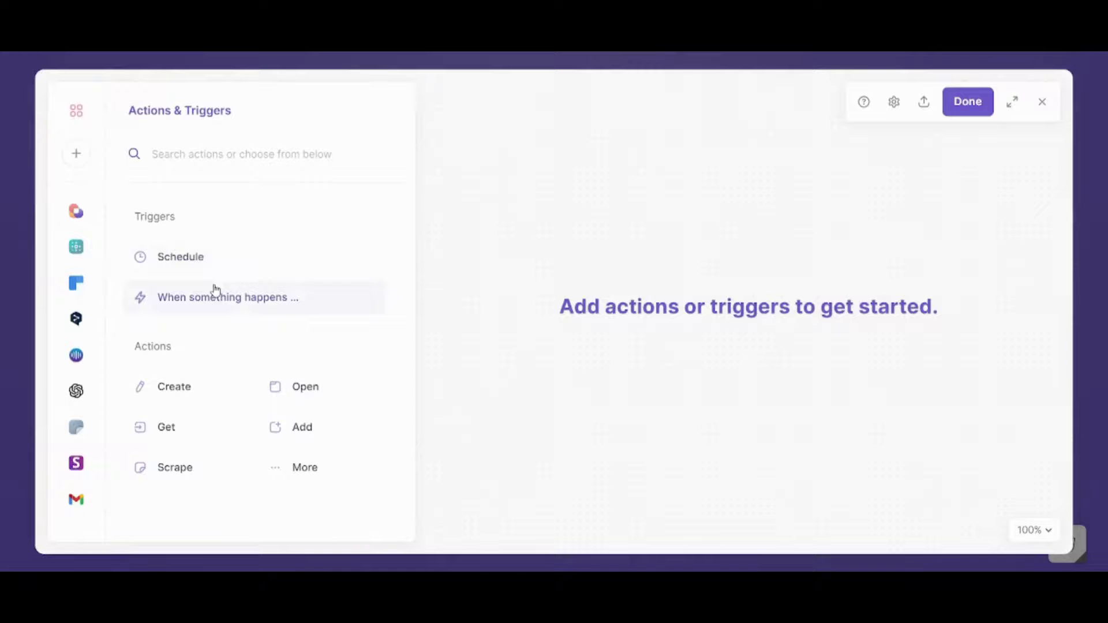
click(222, 297)
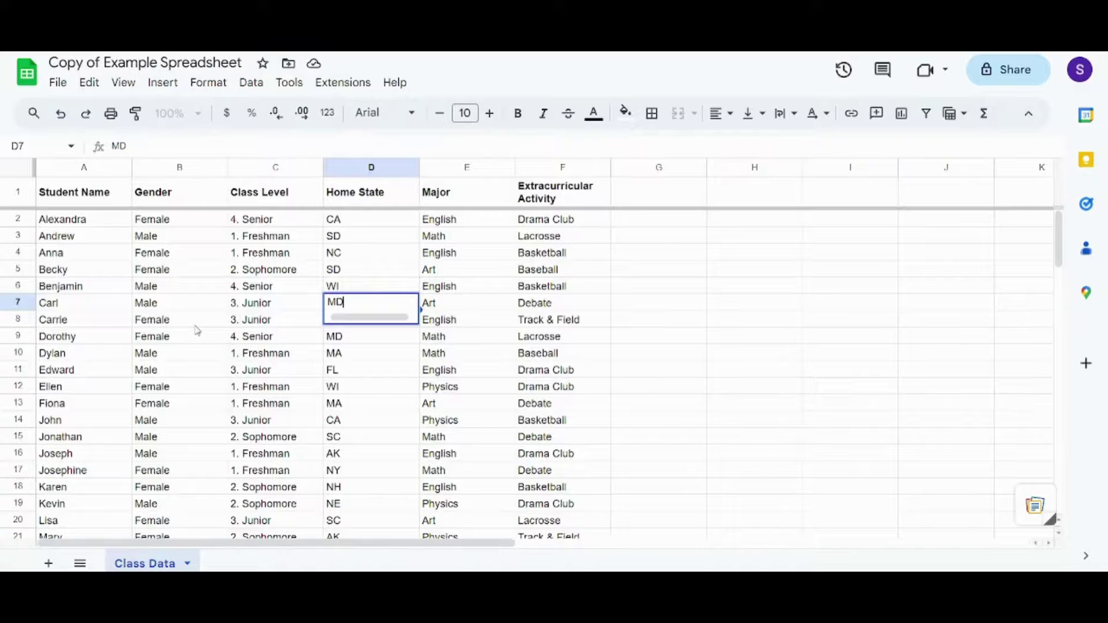
click(196, 322)
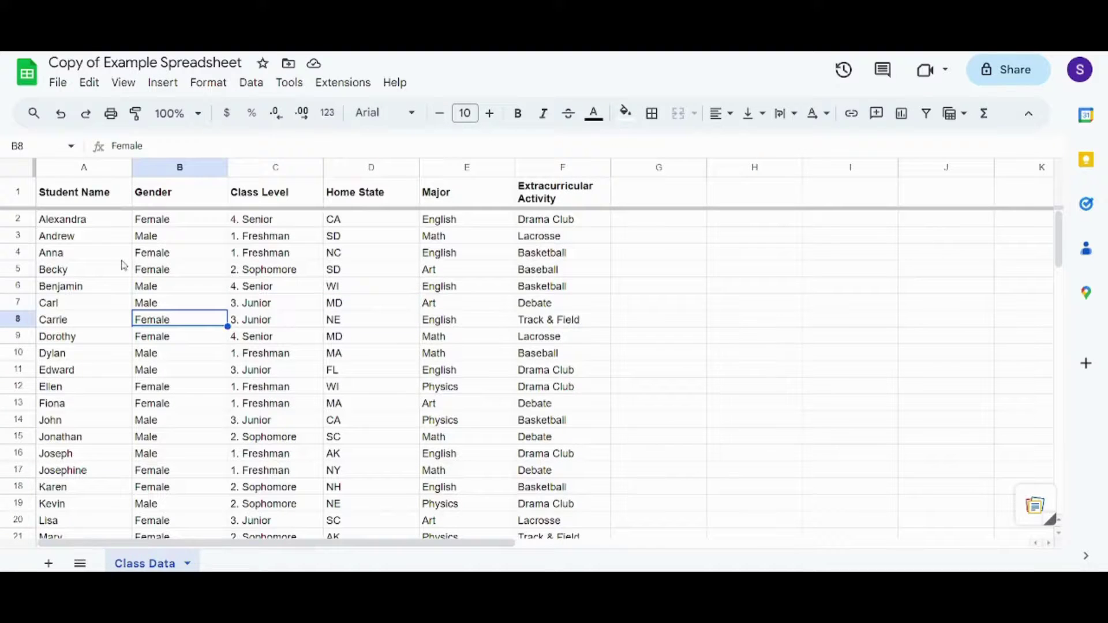
drag(83, 222, 396, 349)
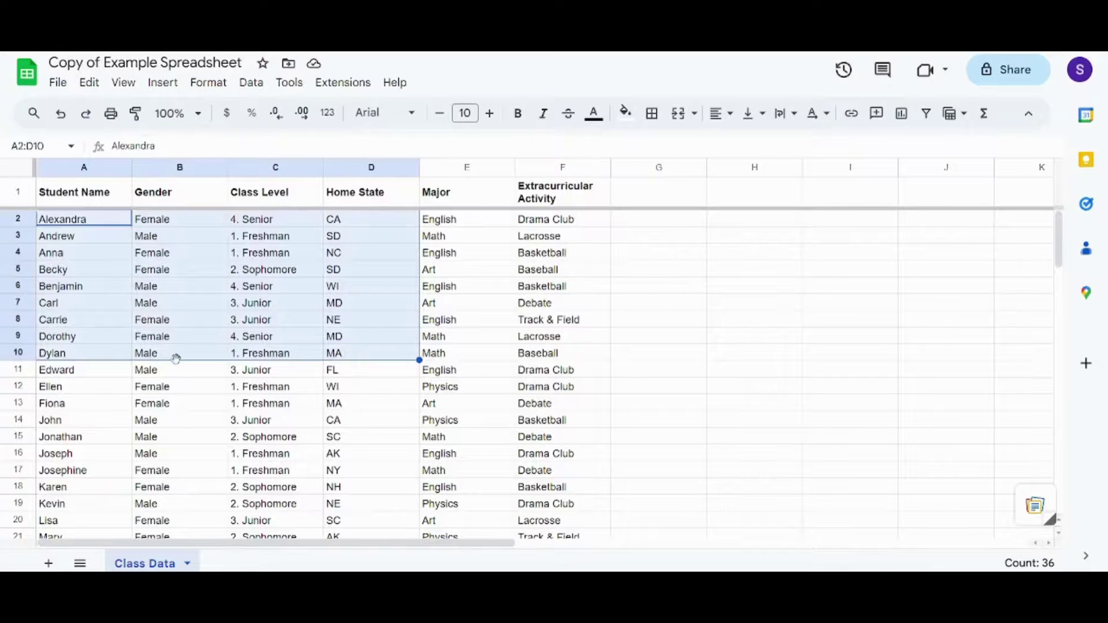
click(225, 404)
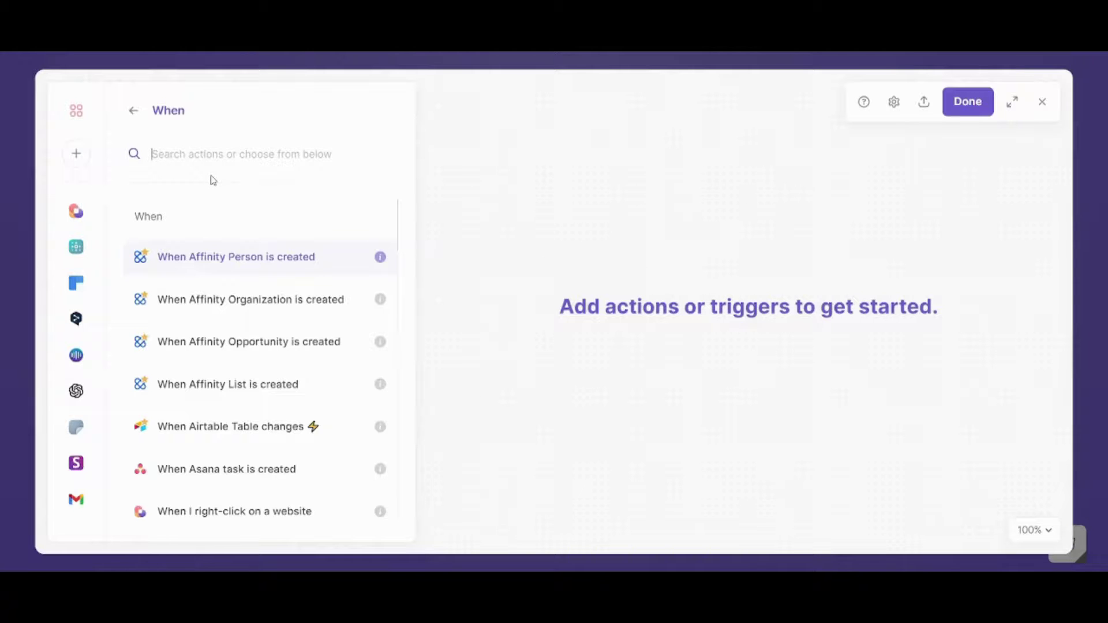
- Search 'google' and choose 'When row is added to or changed in Google Sheet', connecting Sheets access
text(google)
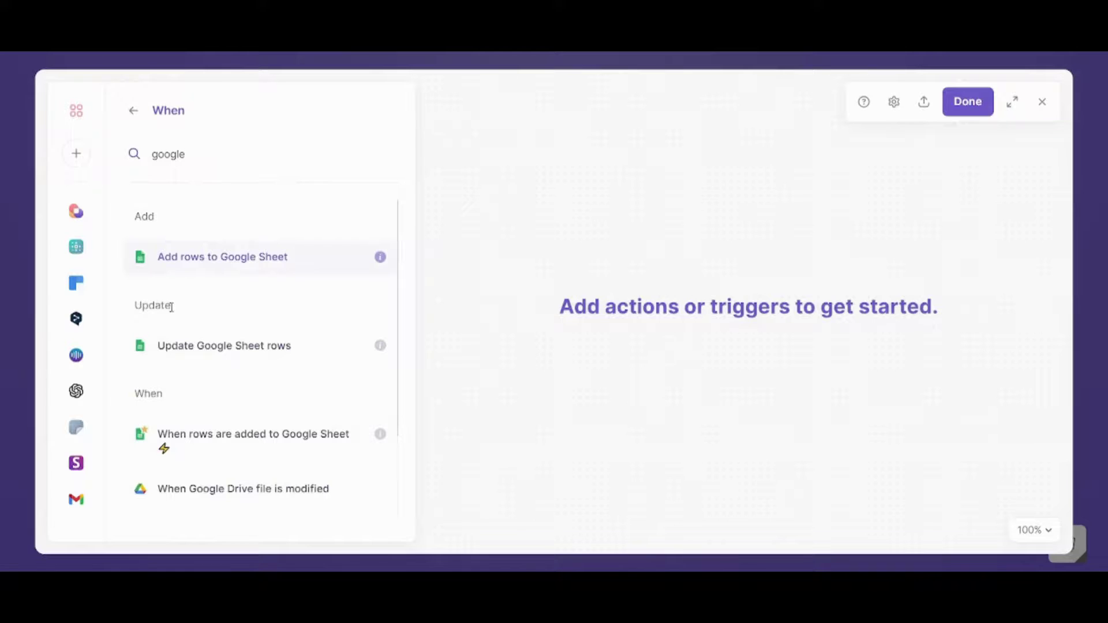
key(ctrl+a)
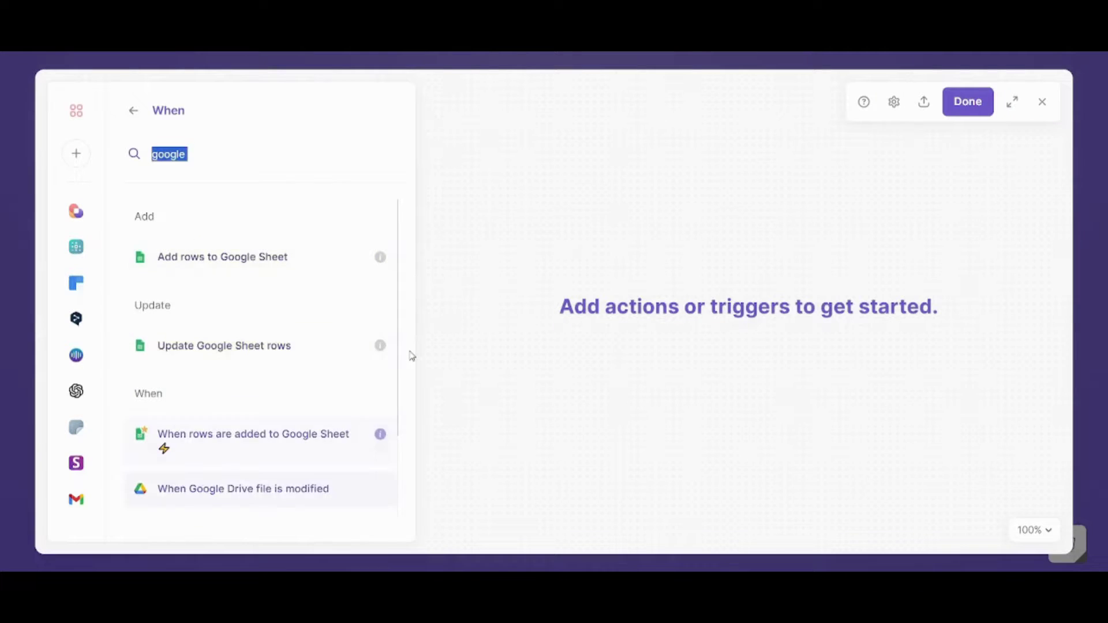
scroll(411, 356, down, 3)
key(Down)
key(Down)
key(Down)
key(Down)
key(Down)
key(Down)
key(Down)
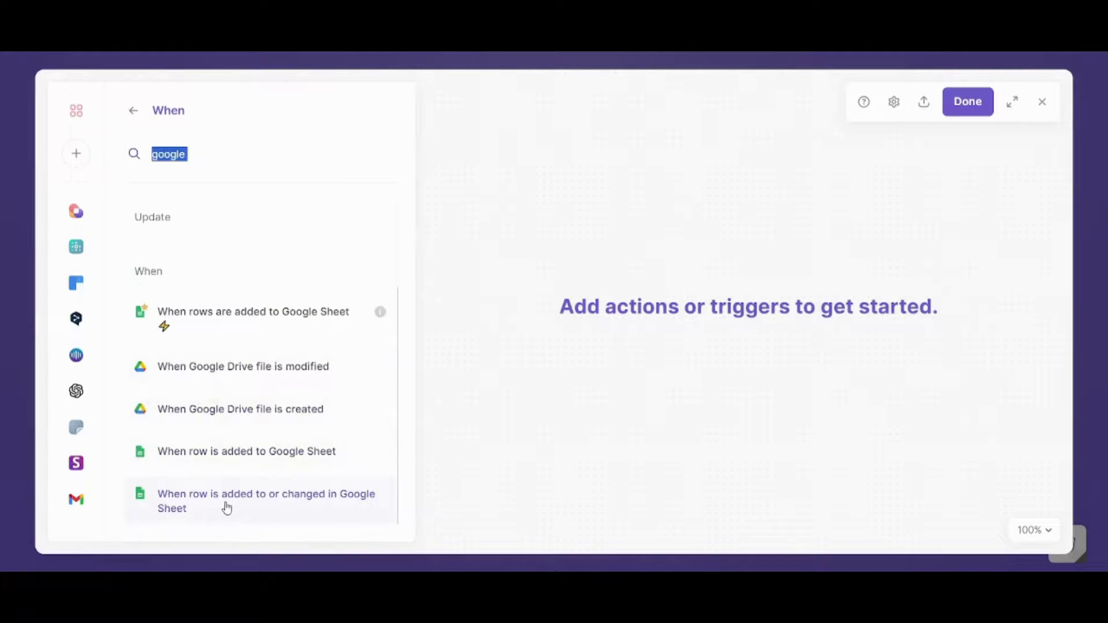
click(277, 512)
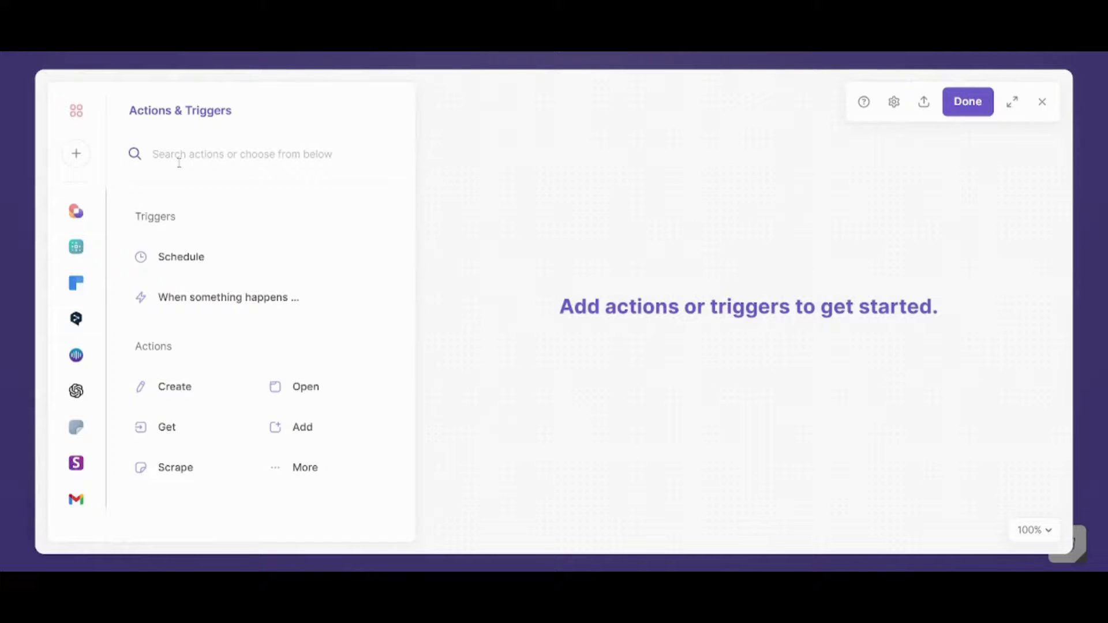
- Add the Google Sheets row added-or-changed trigger watching Copy of Example Spreadsheet
click(220, 299)
text(google)
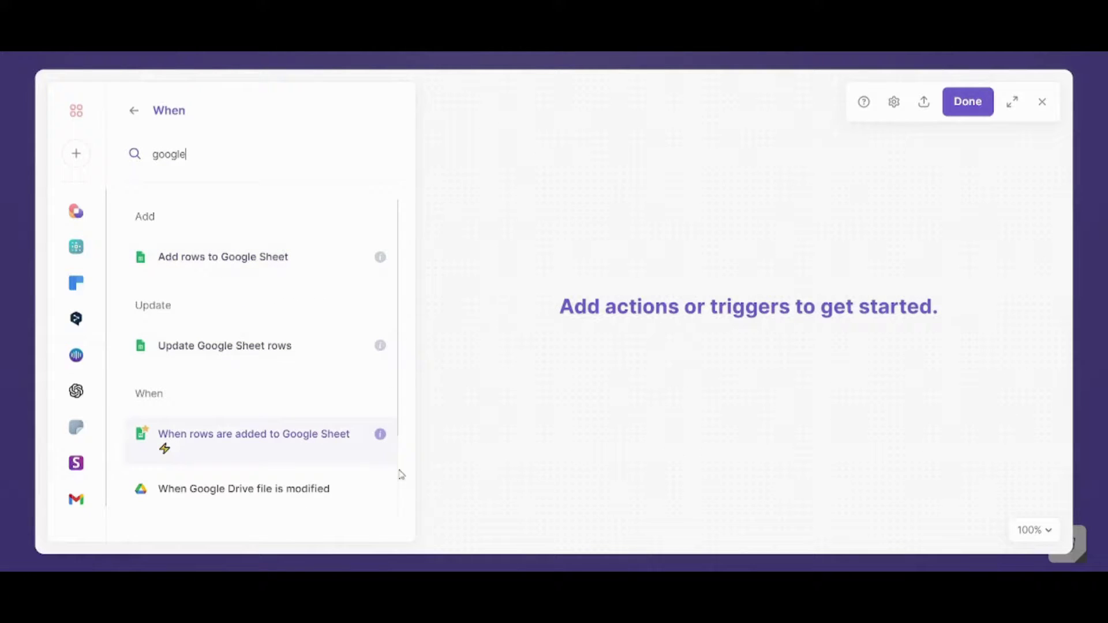
scroll(401, 487, down, 3)
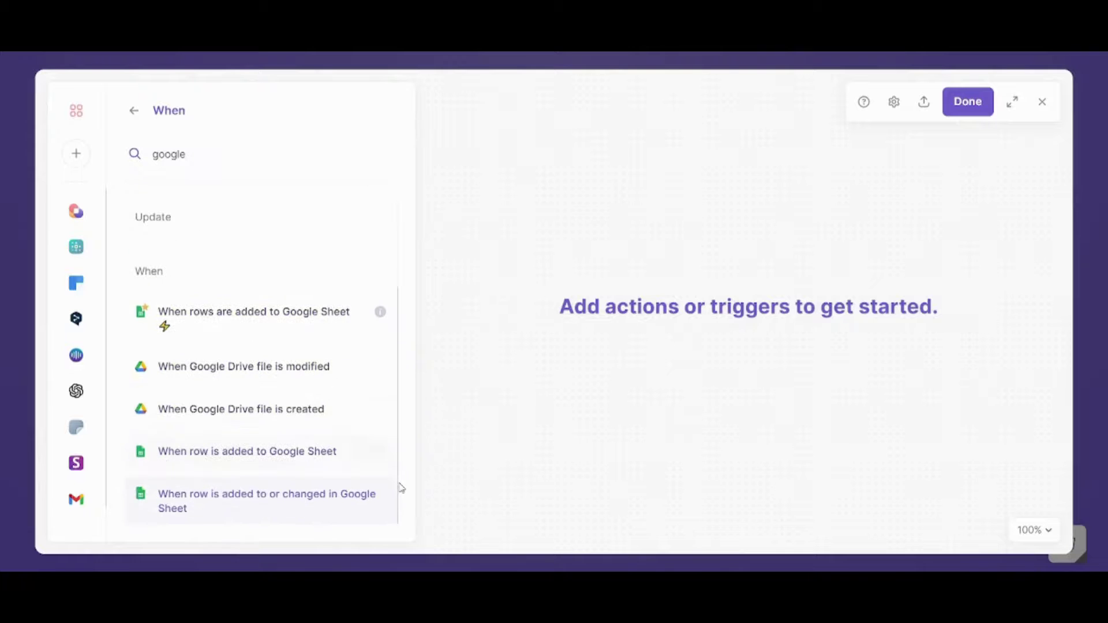
click(295, 510)
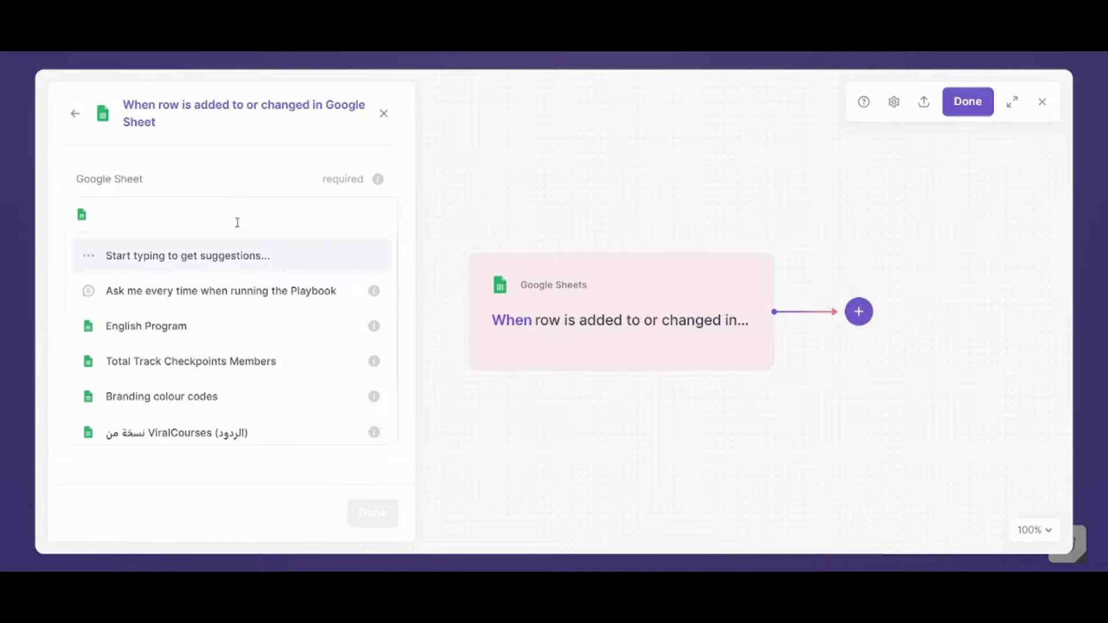
text(E)
key(BackSpace)
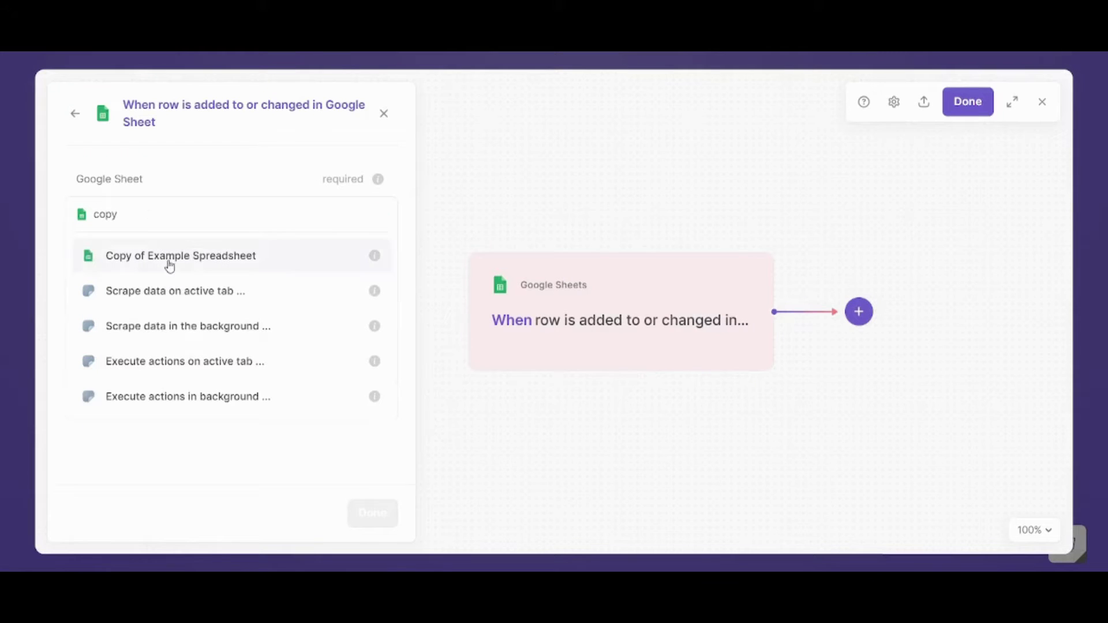
click(169, 264)
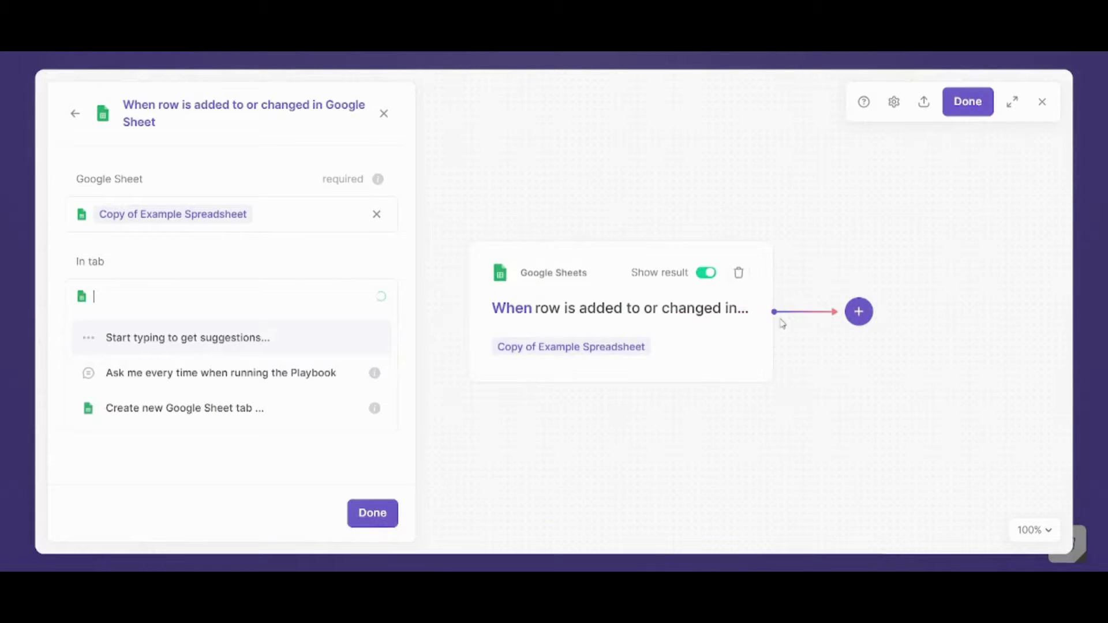
click(858, 311)
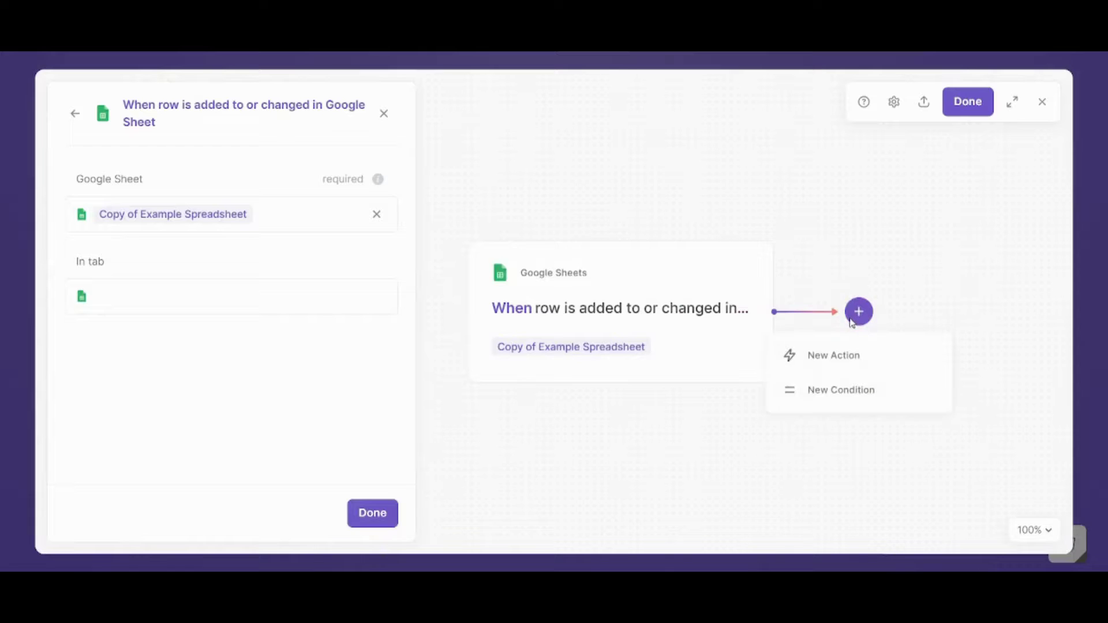
- Add a Send email step after the trigger, addressed to the suggested recipient
click(849, 353)
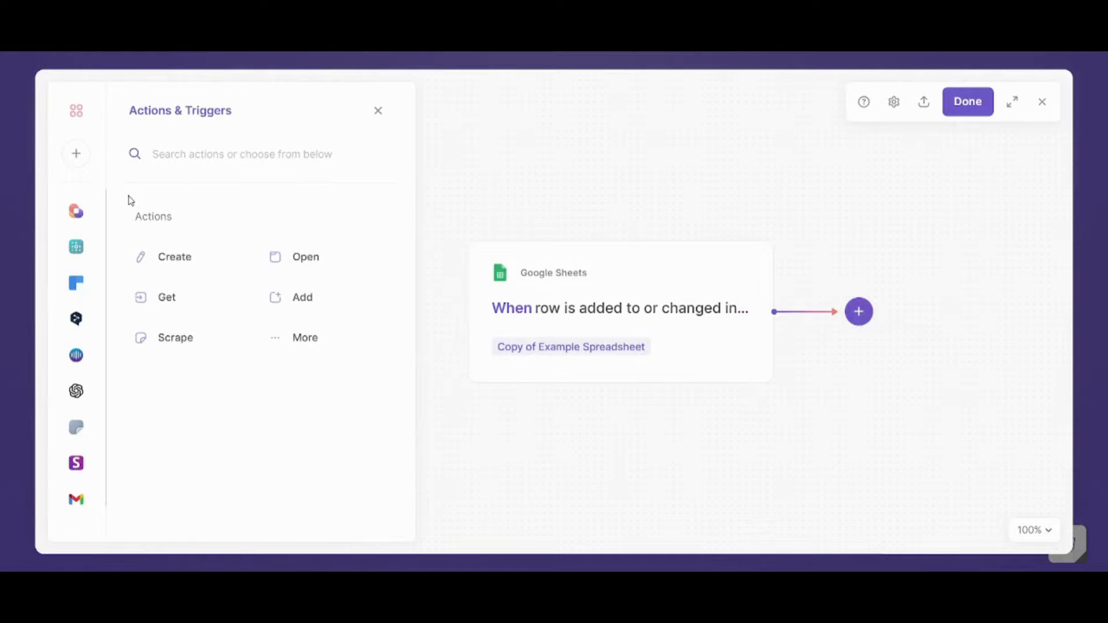
text(send e)
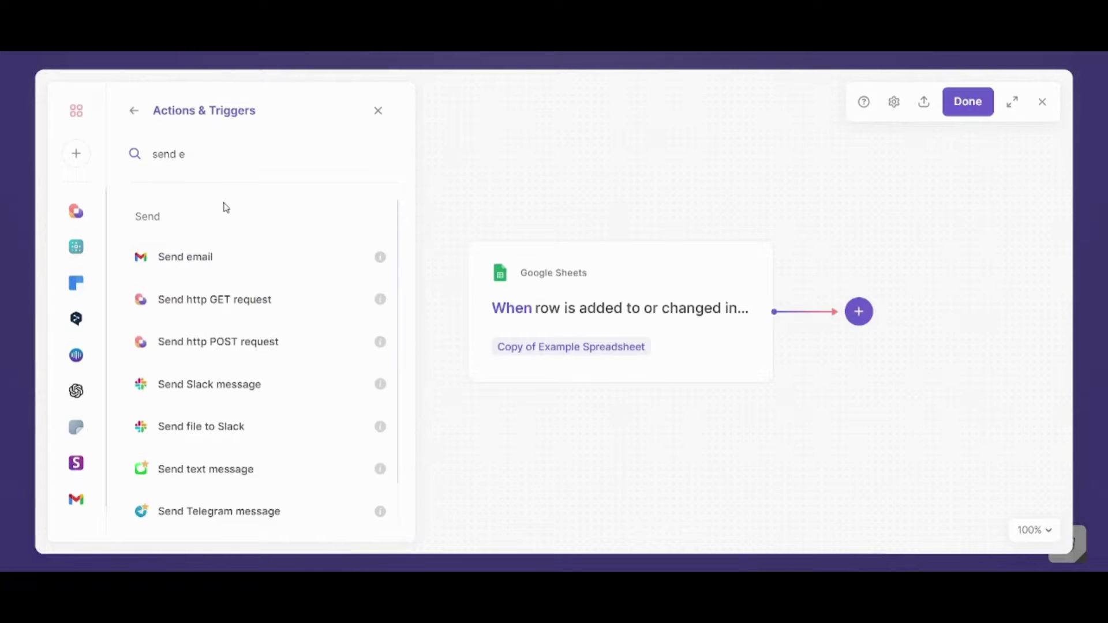
click(230, 253)
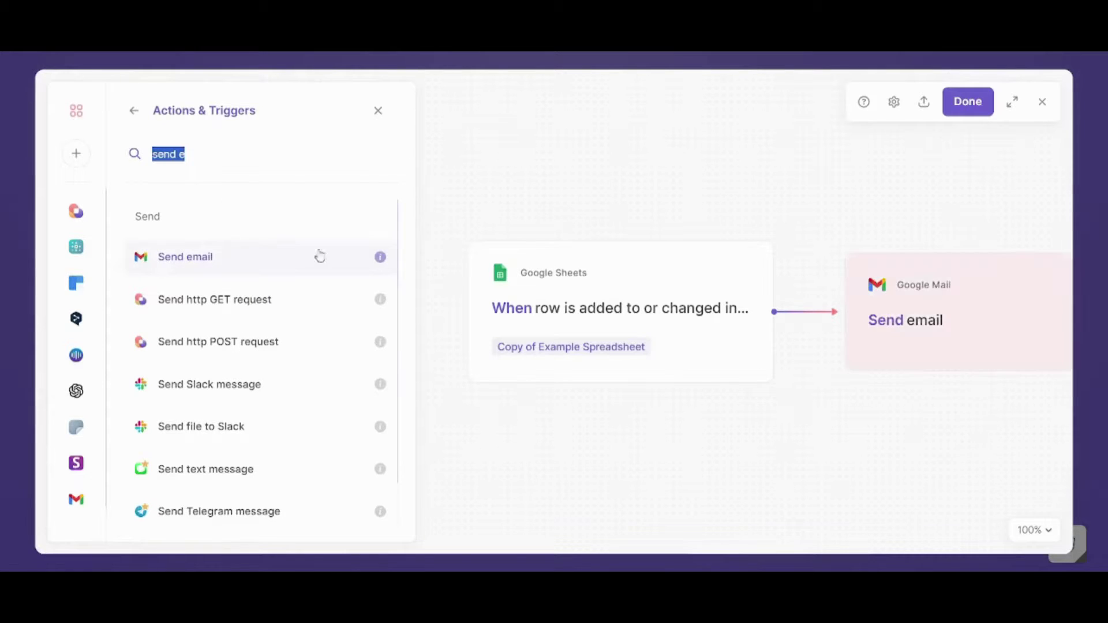
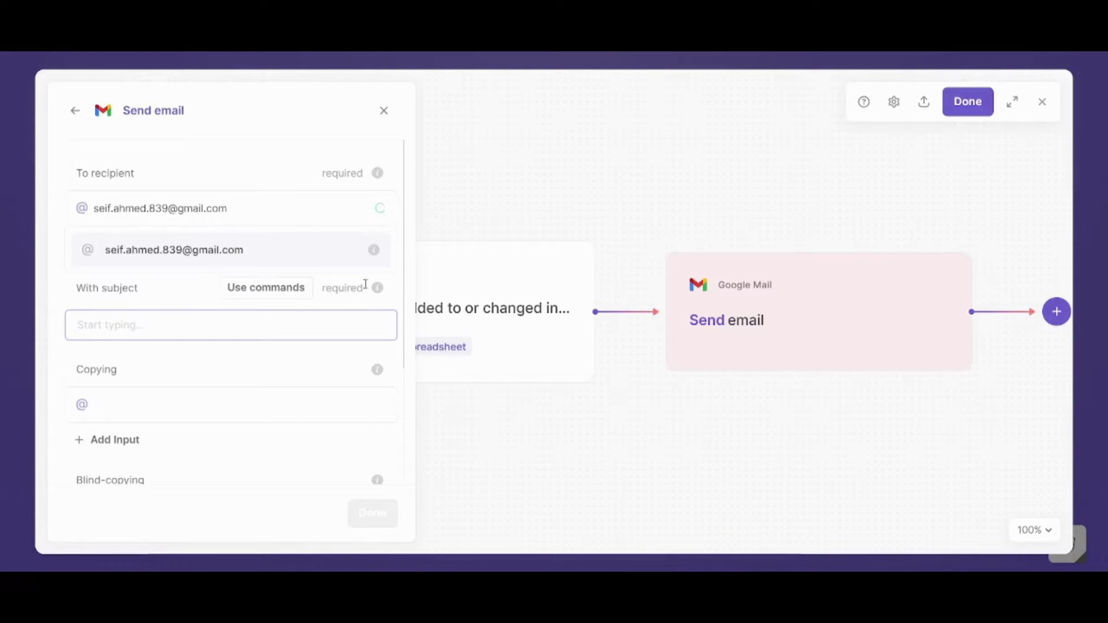
key(Return)
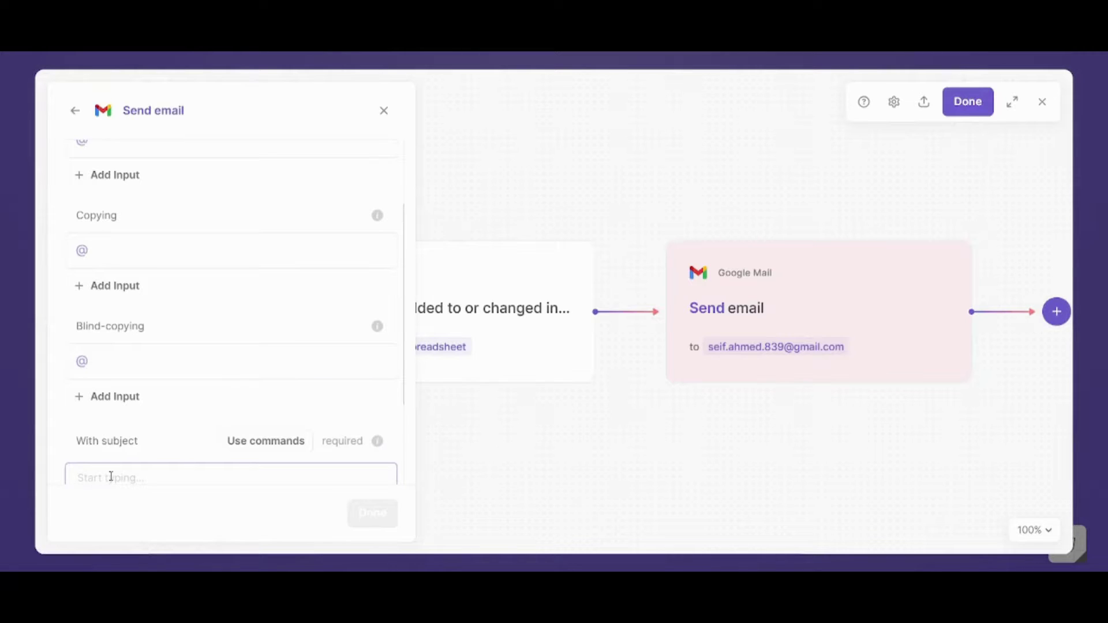
- Give the email subject 'New Student' and body 'A new student has been added'
text(New Sturd)
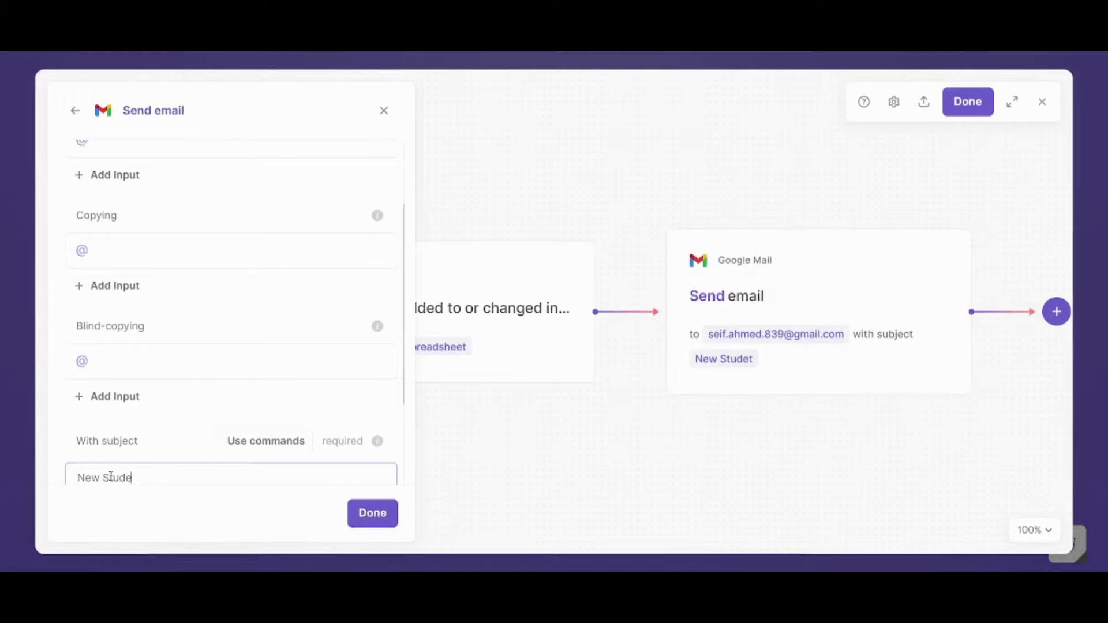
key(BackSpace)
text(nt)
scroll(403, 475, down, 2)
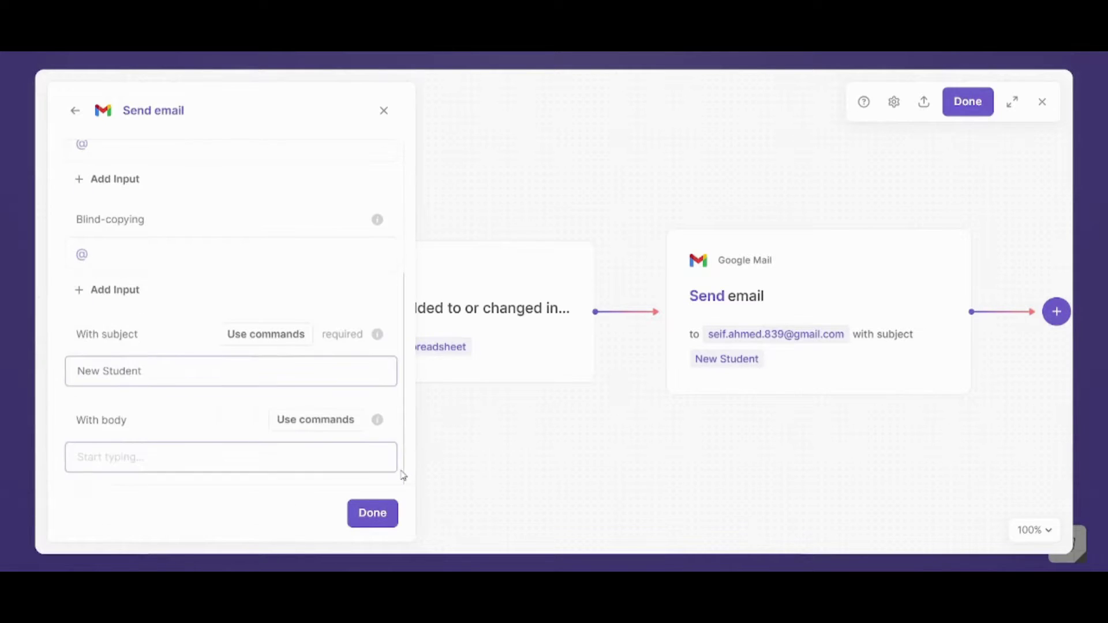
click(313, 466)
text(A)
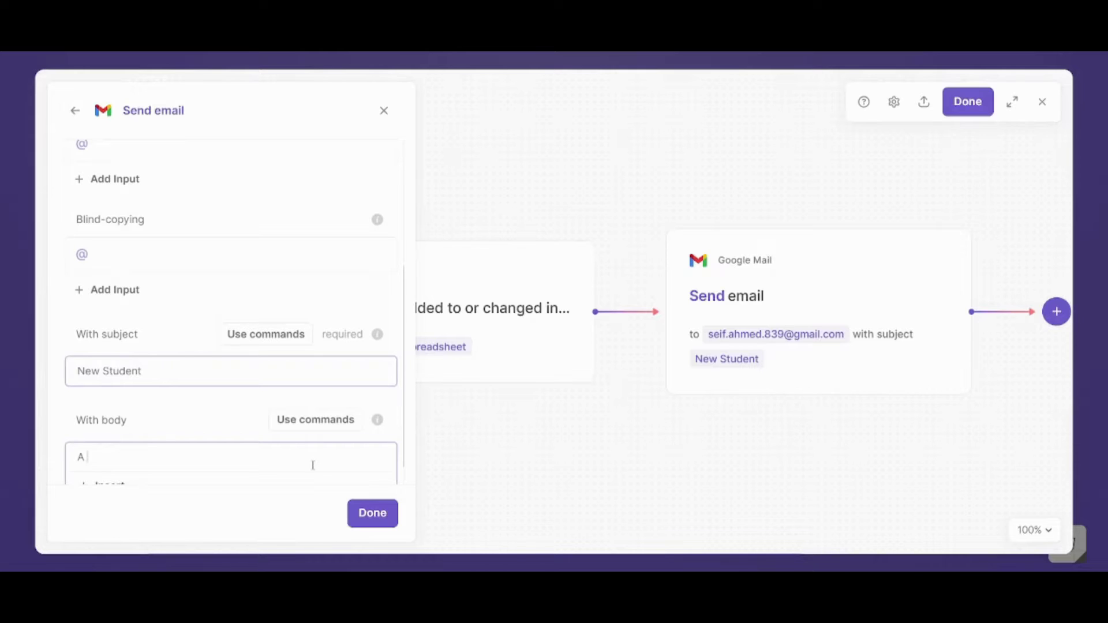
text( new student has been added)
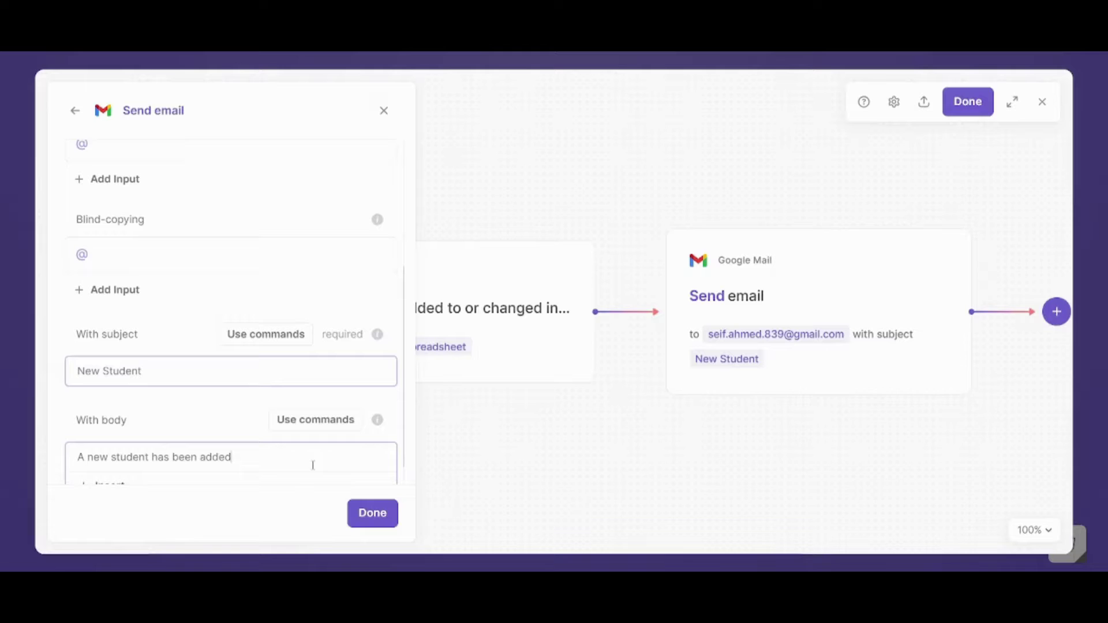
click(370, 514)
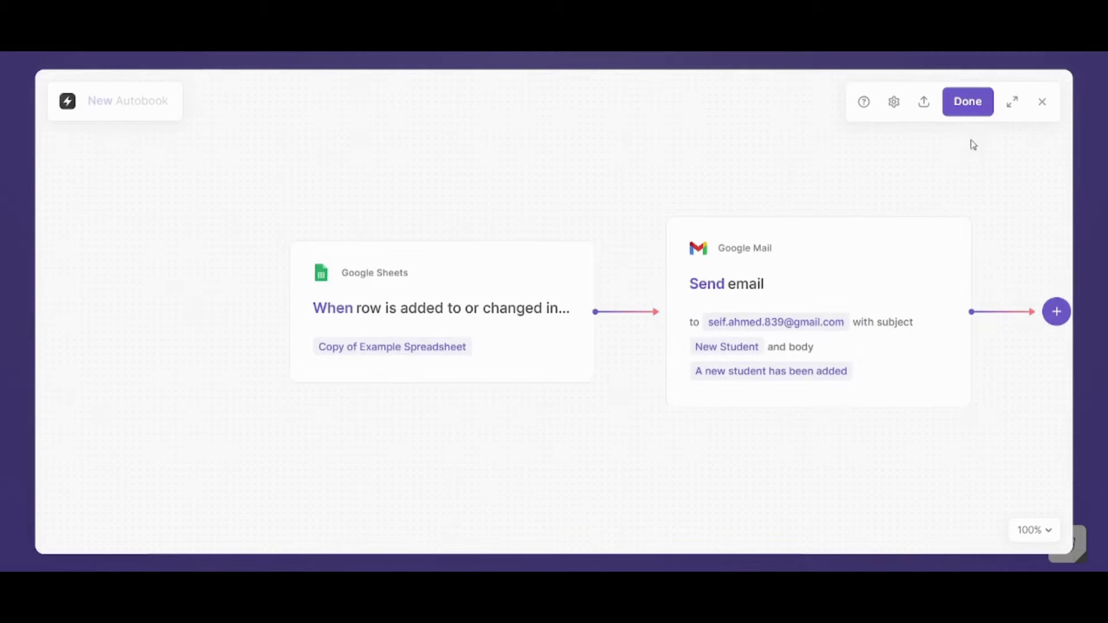
- Save the automation as 'New Students' and switch the autobook on
click(959, 106)
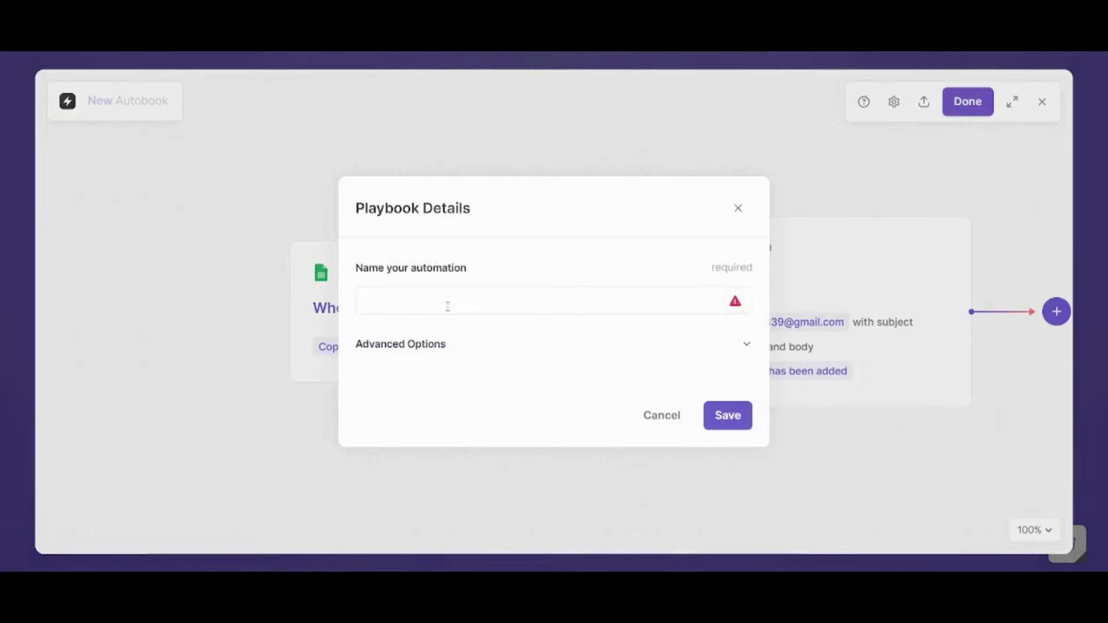
click(446, 305)
text(New Students)
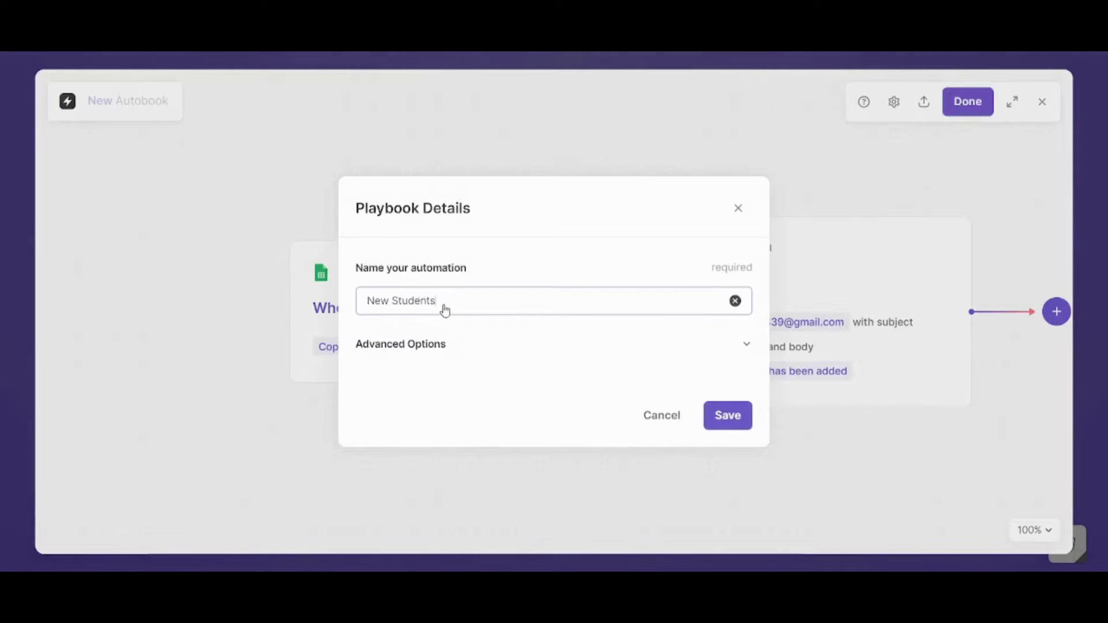
key(Return)
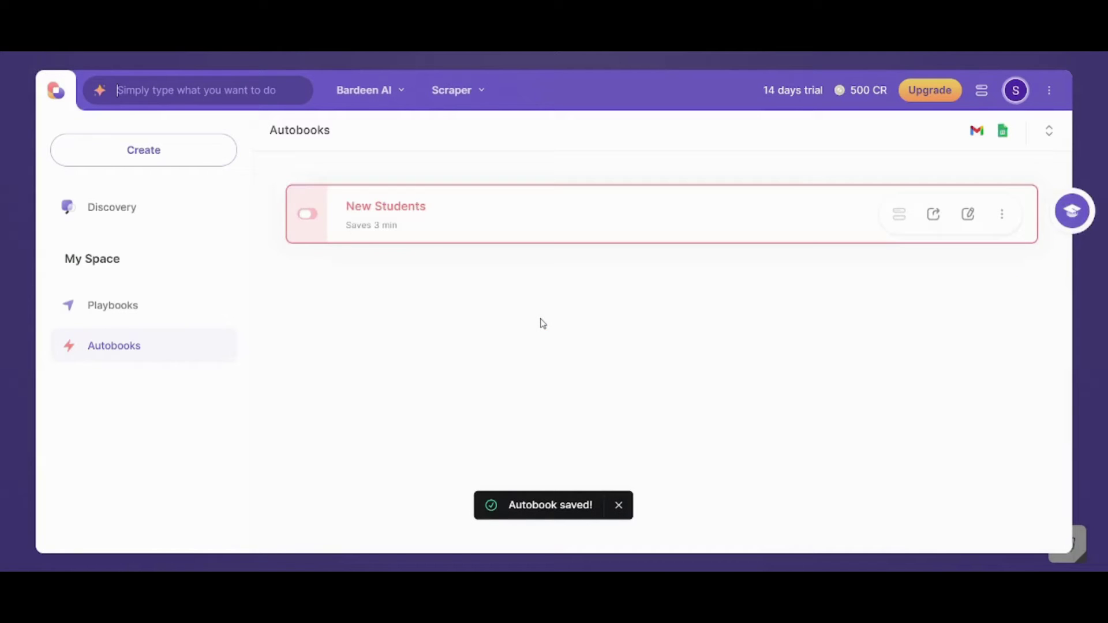
click(312, 214)
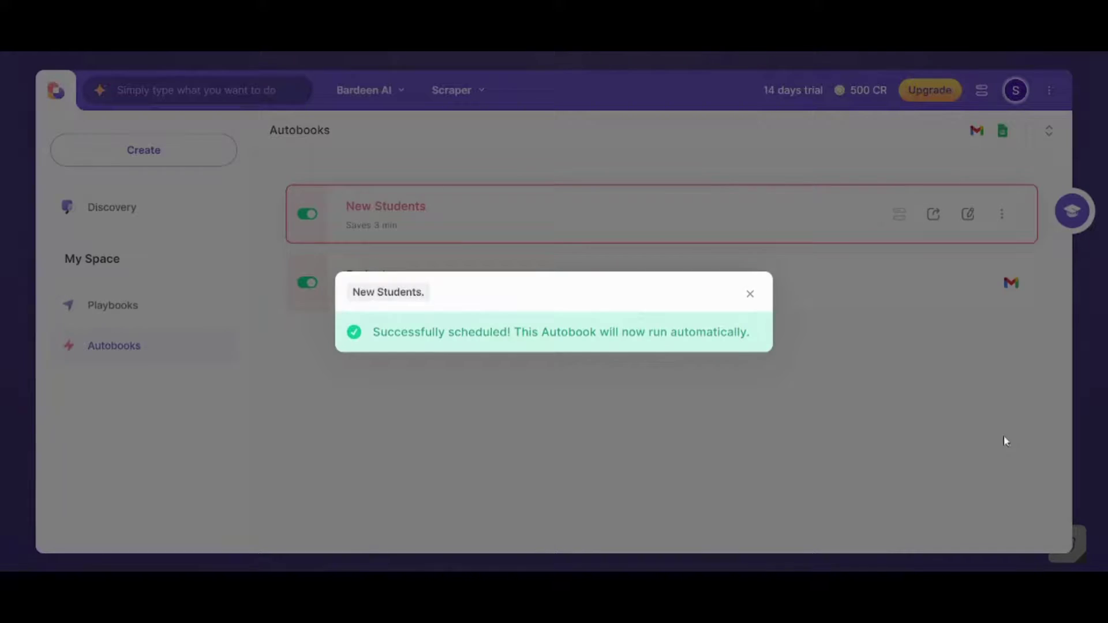
click(1002, 441)
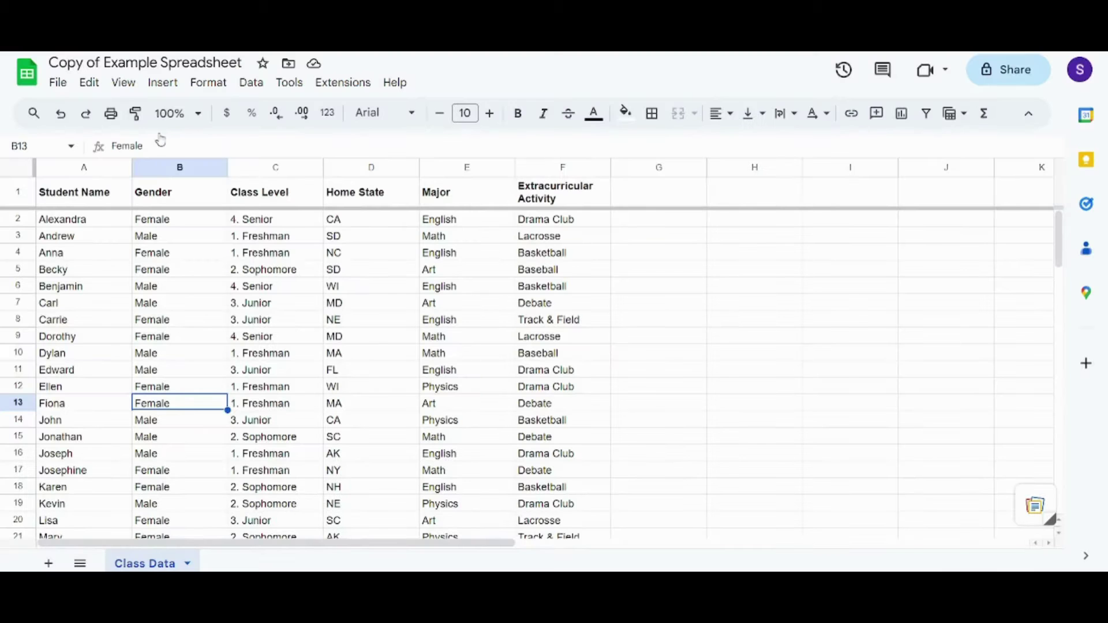
- Clear the test entries in A33 and A32, then enter a new student's name in A32
click(176, 459)
click(176, 463)
key(Down)
key(Down)
key(Down)
key(Down)
key(Down)
key(Down)
key(Down)
key(Down)
key(Down)
key(Down)
key(Down)
key(Down)
key(Down)
key(Down)
key(Down)
key(Down)
key(Down)
key(Down)
key(Down)
key(Down)
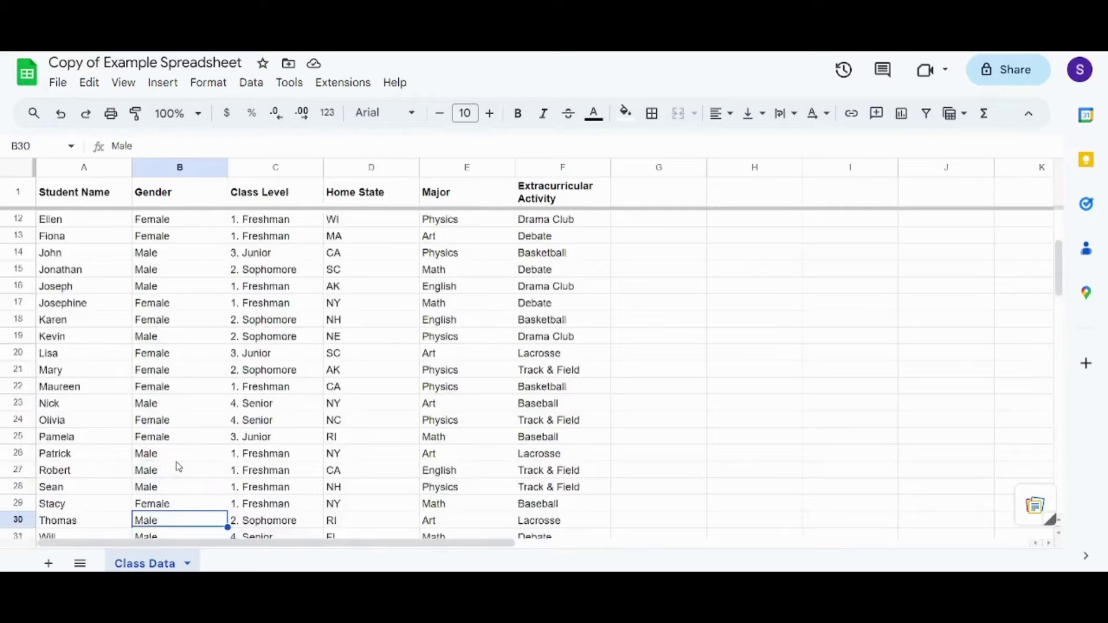
key(Left)
key(Up)
key(Up)
key(Up)
key(Up)
key(Up)
key(Up)
key(Up)
key(Up)
key(Up)
key(Up)
key(Up)
key(Up)
key(Up)
key(Up)
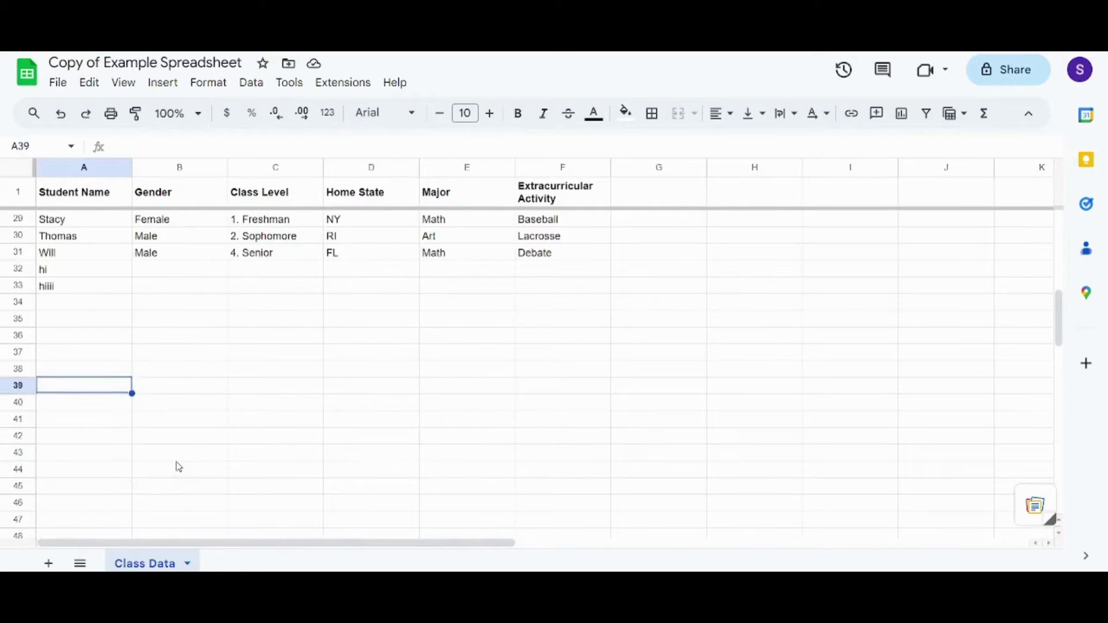
key(Delete)
key(Up)
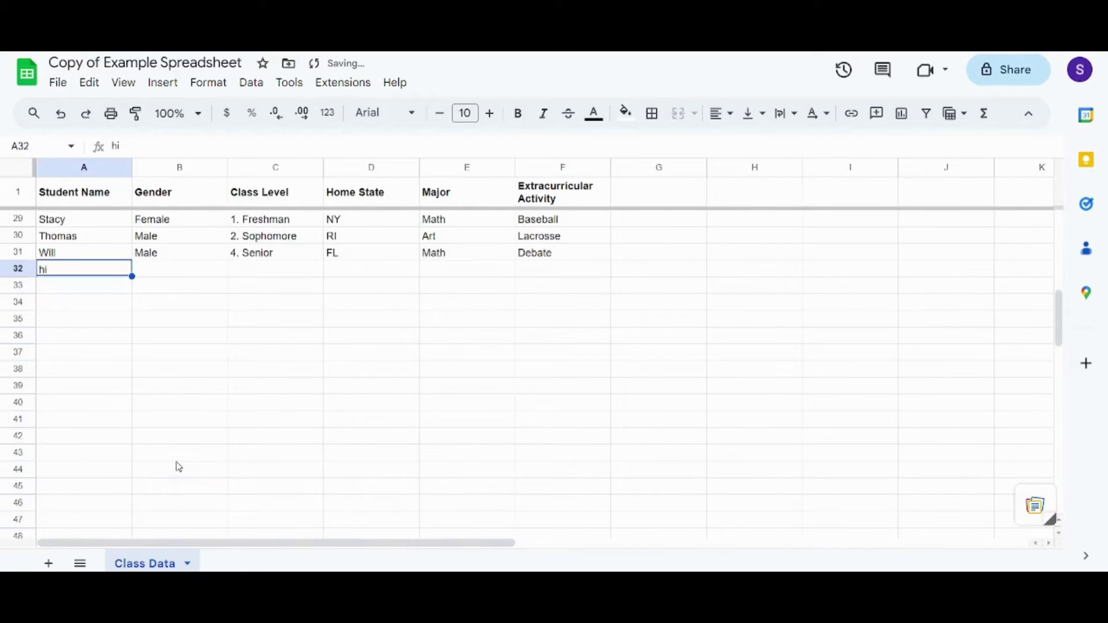
key(Delete)
text(Jade)
key(Return)
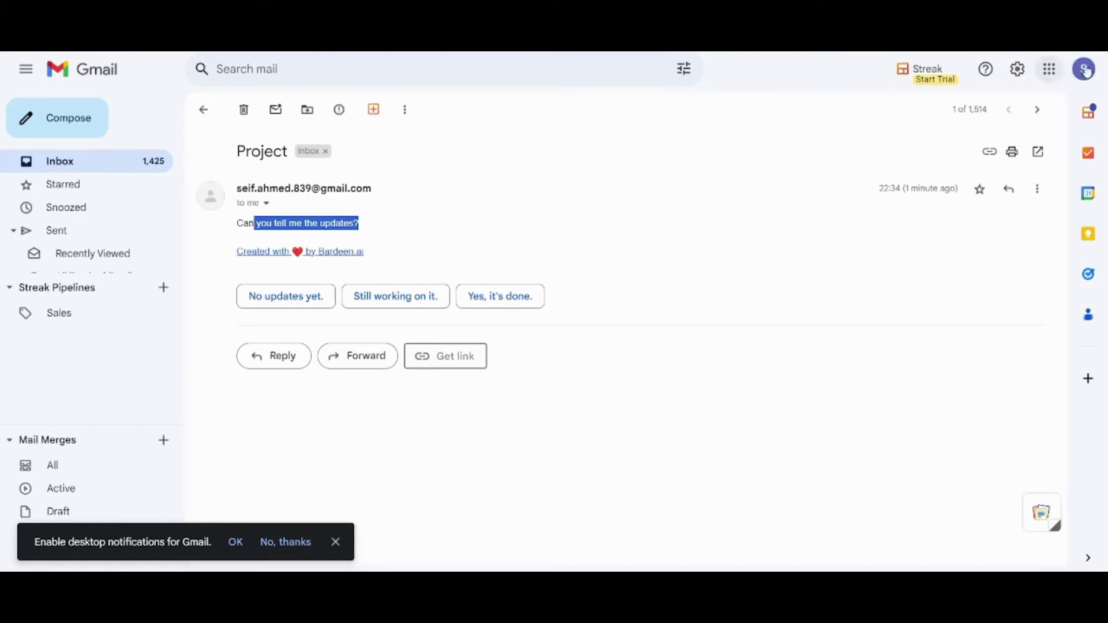
- Switch to the receiving Gmail account and open the 'New Student' notification email
click(1092, 75)
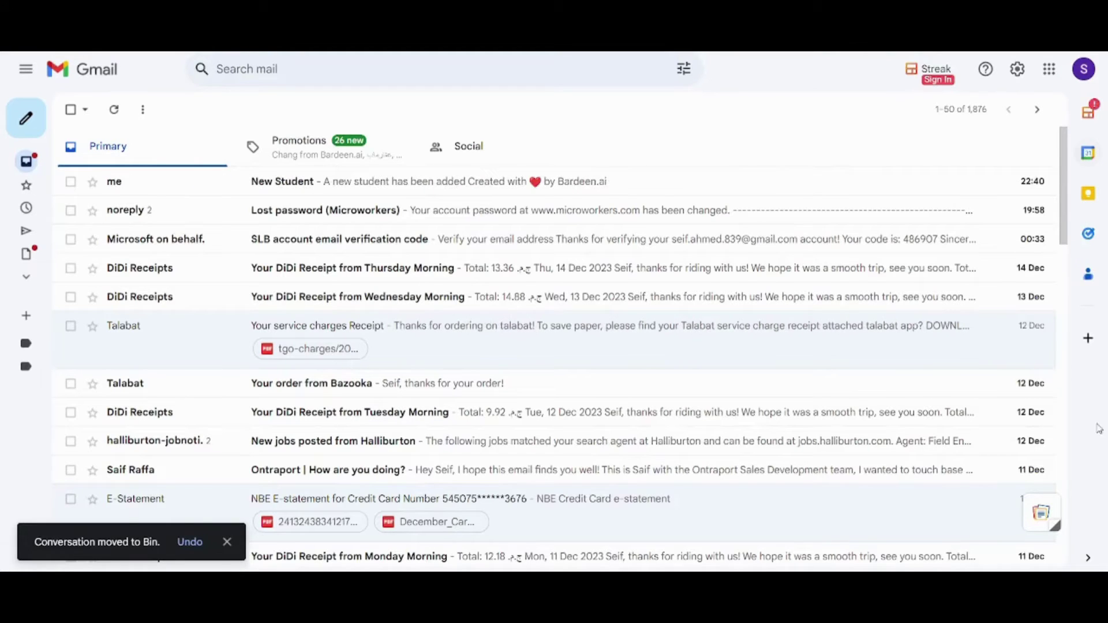
click(244, 187)
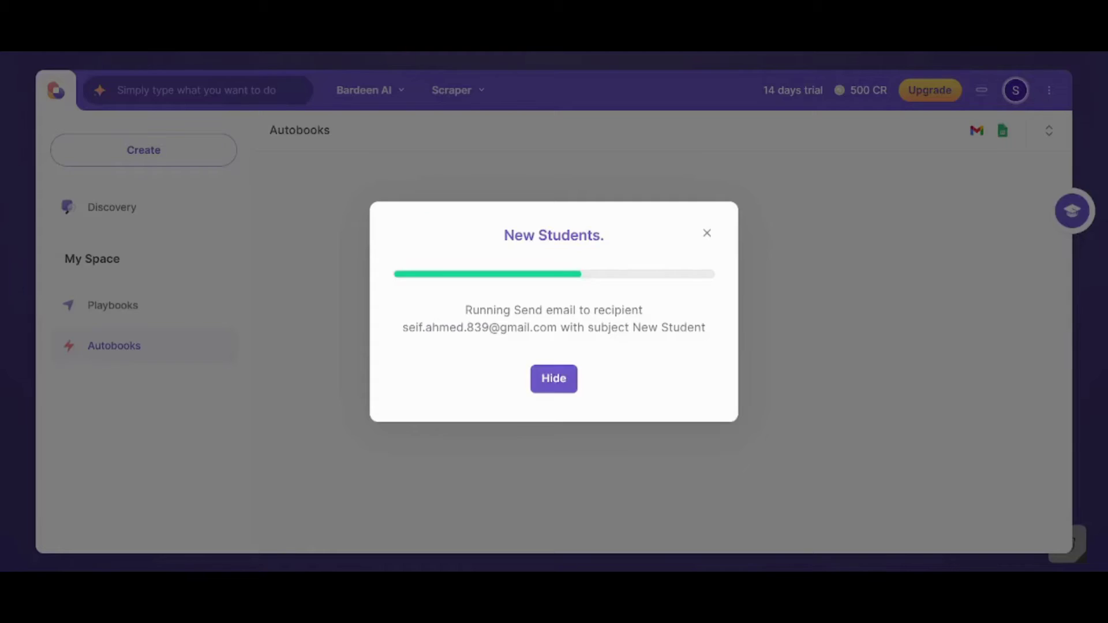
- Open a new blank automation and check the full app list shows Google Mail and Google Sheets connected
click(707, 234)
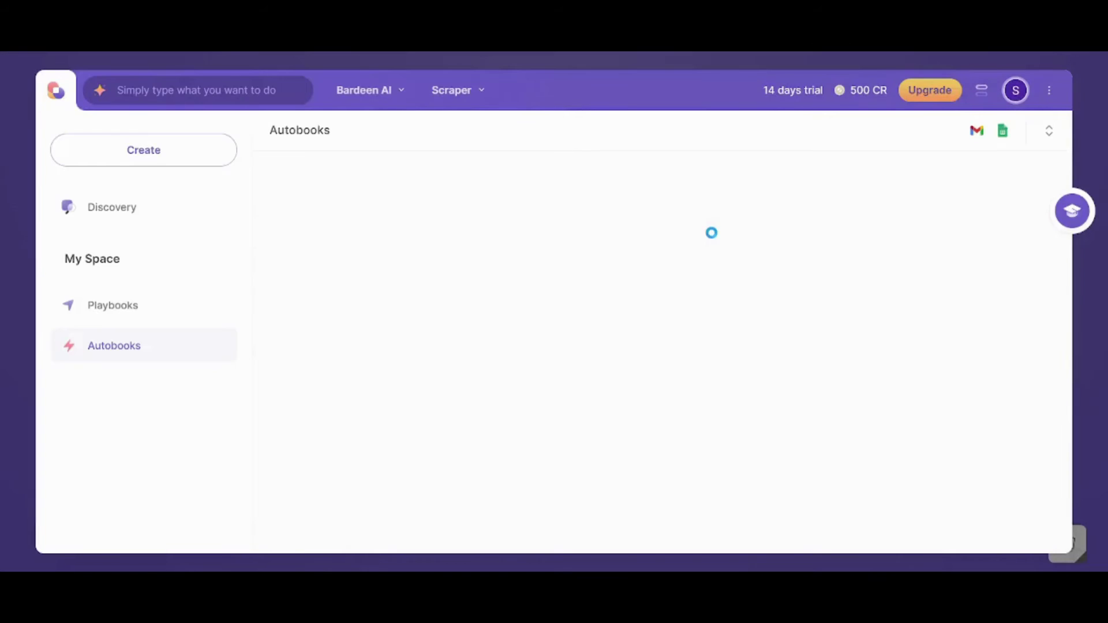
click(157, 149)
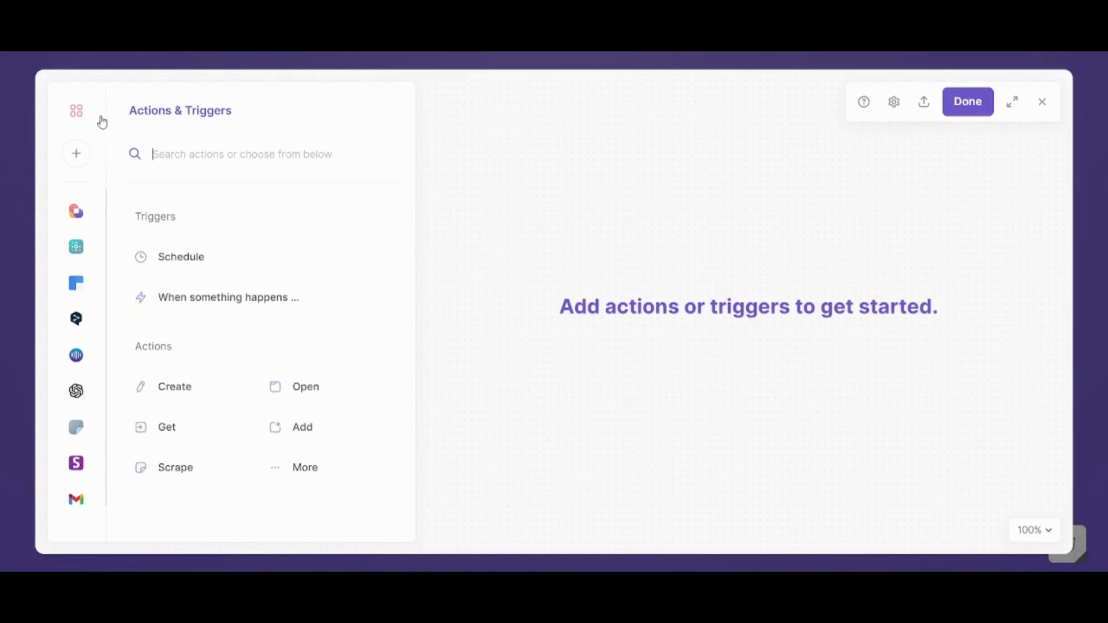
click(81, 157)
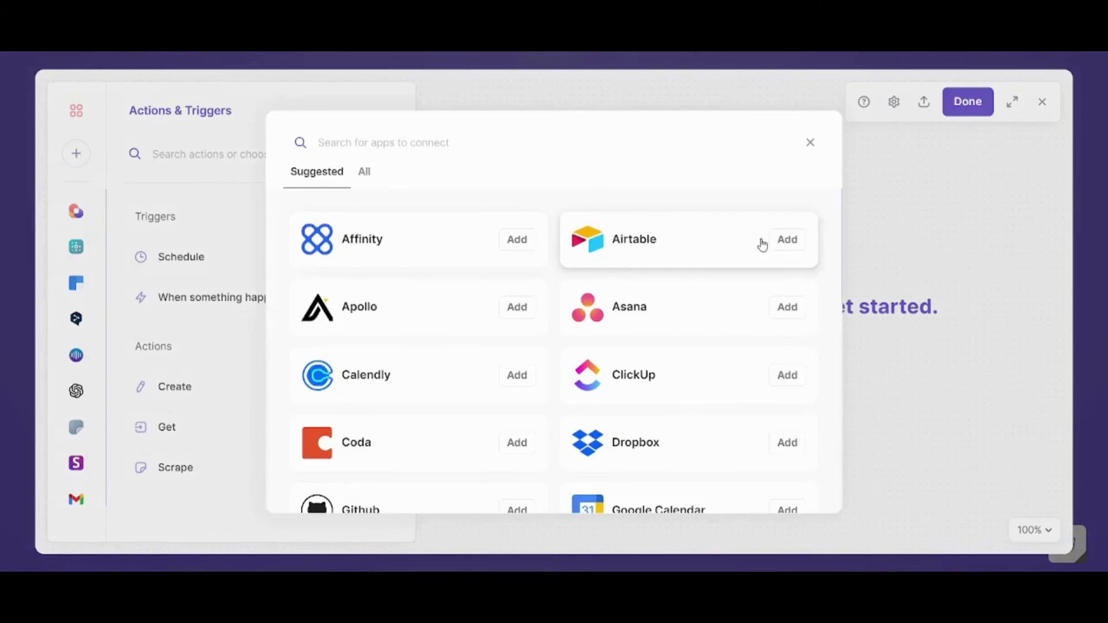
click(363, 172)
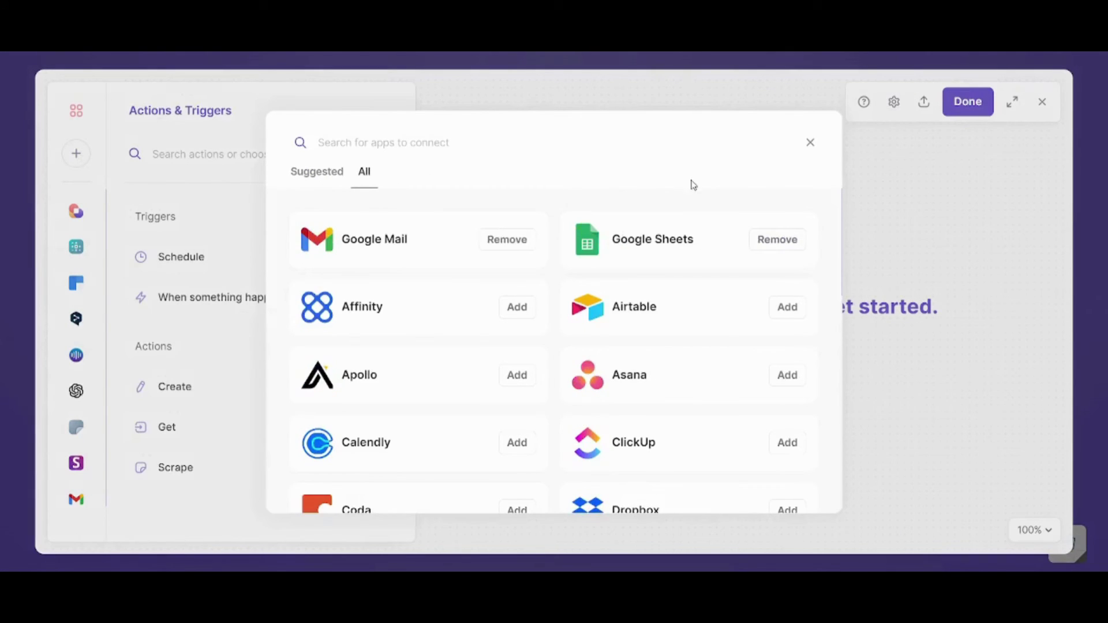
click(809, 144)
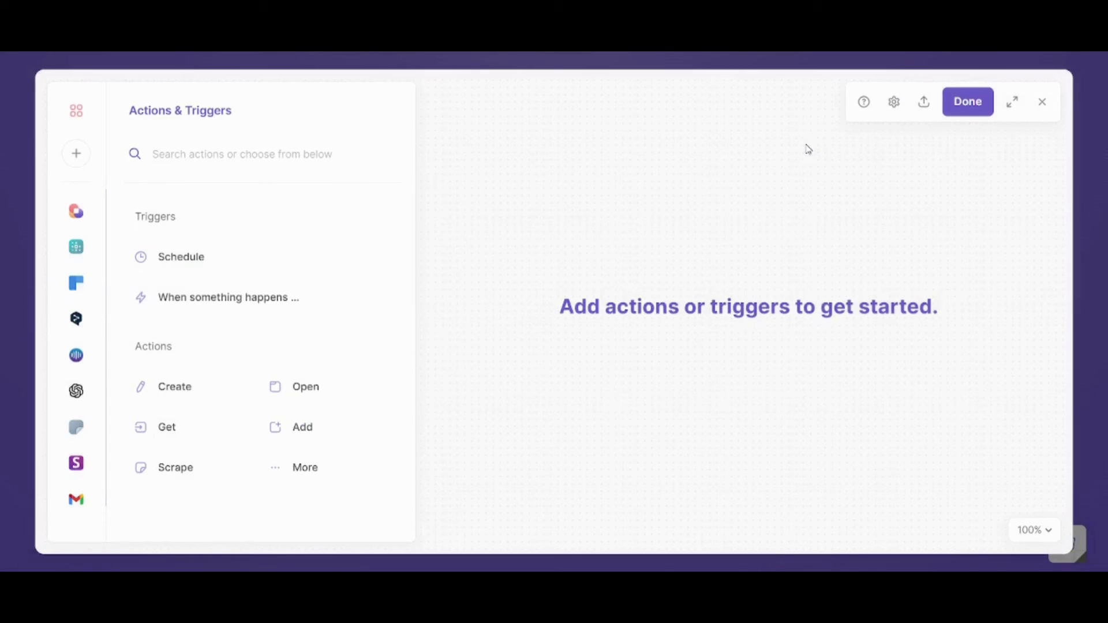